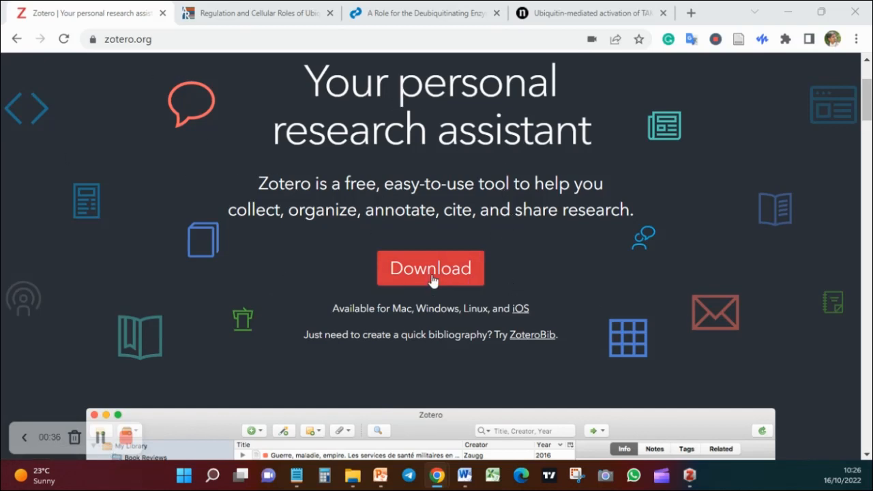
Open the Zotero download page and view the Windows app and Chrome Connector downloads
{"action": "left_click", "coordinate": [431, 281]}
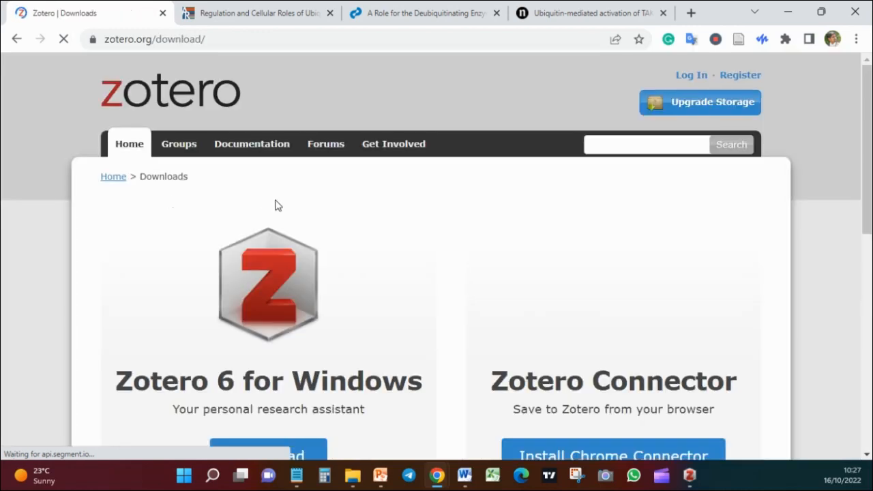
{"action": "scroll", "coordinate": [157, 296], "scroll_direction": "down", "scroll_amount": 2}
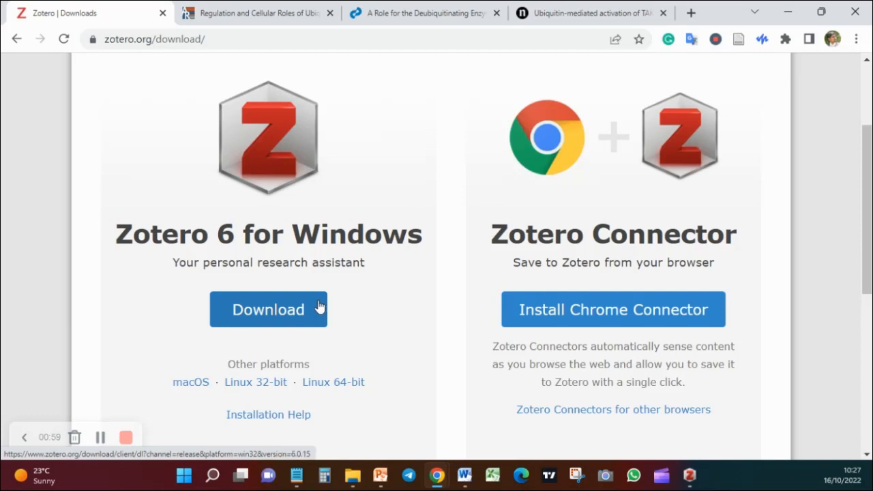
Switch to the Zotero desktop app to view its library window, then minimize it
{"action": "left_click", "coordinate": [696, 479]}
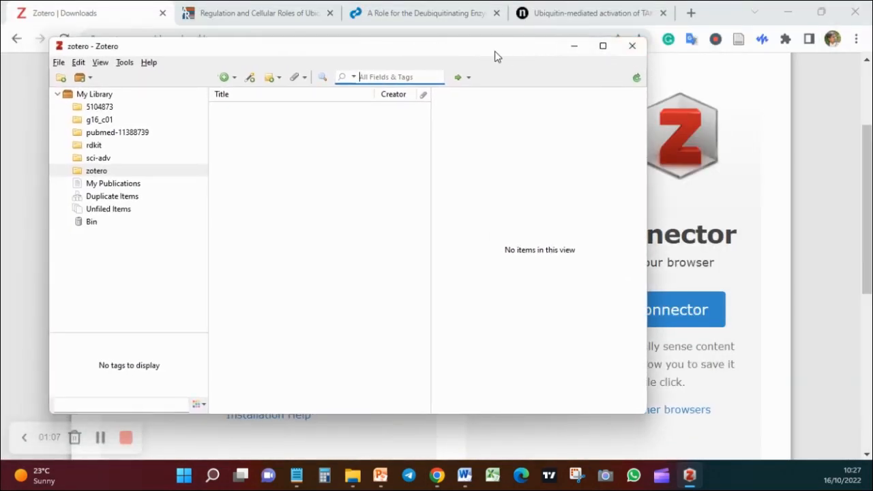
{"action": "left_click_drag", "start_coordinate": [495, 55], "coordinate": [585, 64]}
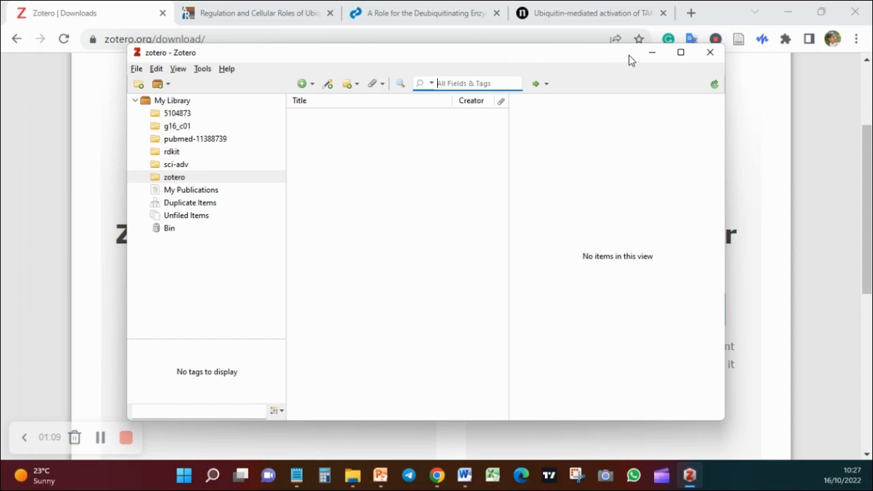
{"action": "left_click", "coordinate": [655, 55]}
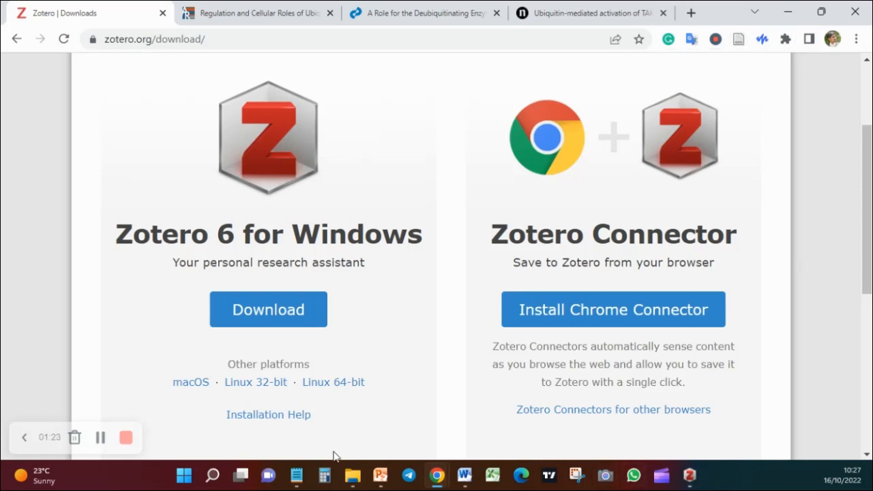
Switch to Word, review the highlighted citation spots in the Introduction, and place the cursor before the period after "enzymes (DUBs)"
{"action": "left_click", "coordinate": [468, 475]}
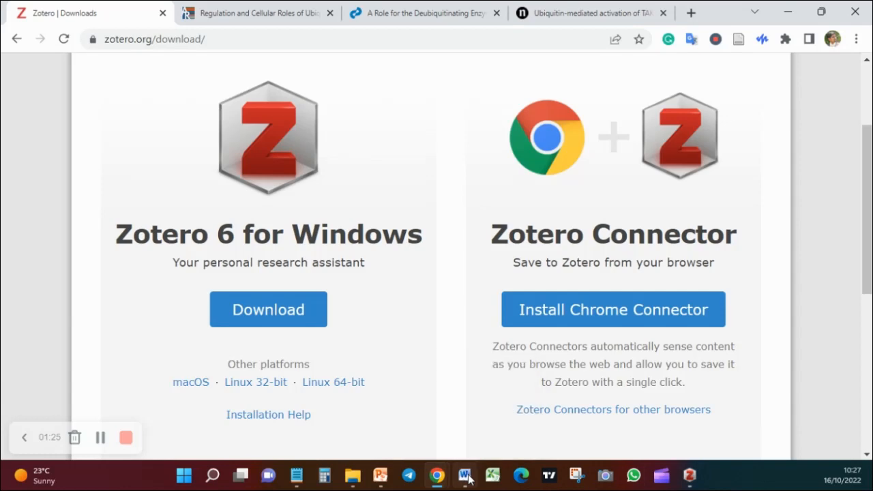
{"action": "scroll", "coordinate": [424, 239], "scroll_direction": "up", "scroll_amount": 3}
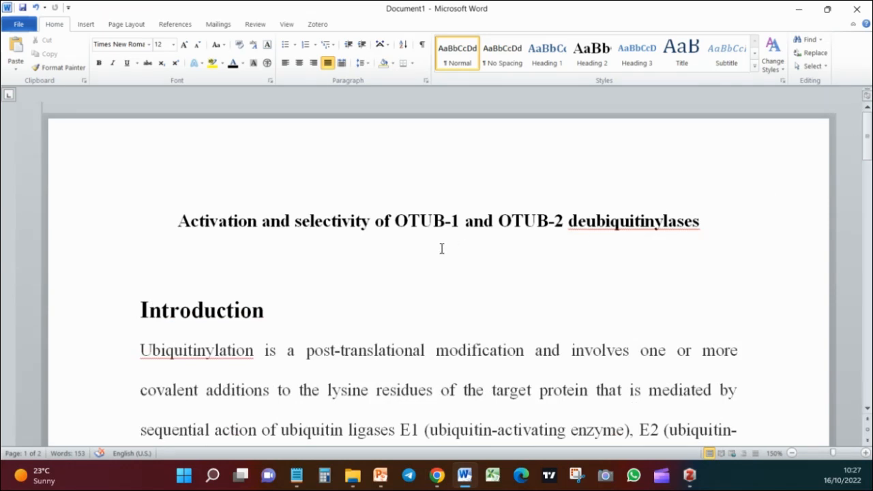
{"action": "scroll", "coordinate": [442, 249], "scroll_direction": "down", "scroll_amount": 4}
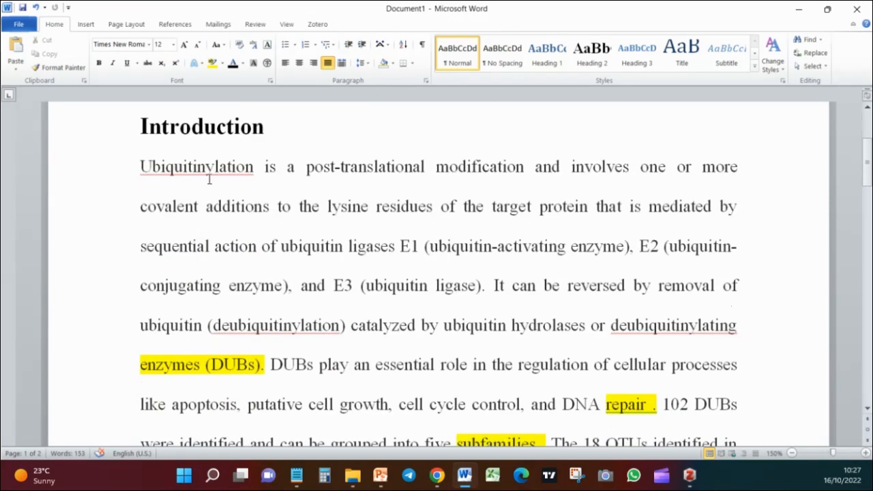
{"action": "scroll", "coordinate": [220, 279], "scroll_direction": "down", "scroll_amount": 2}
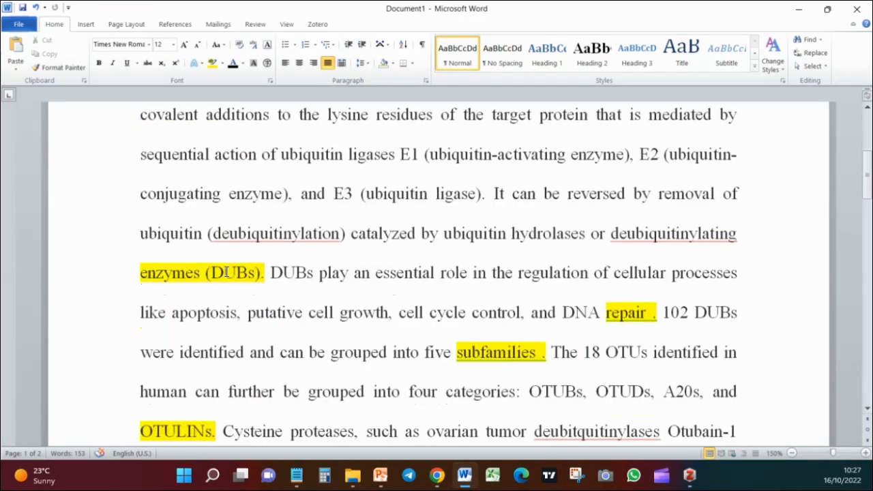
{"action": "scroll", "coordinate": [226, 273], "scroll_direction": "up", "scroll_amount": 3}
{"action": "scroll", "coordinate": [226, 273], "scroll_direction": "down", "scroll_amount": 3}
{"action": "scroll", "coordinate": [226, 273], "scroll_direction": "up", "scroll_amount": 2}
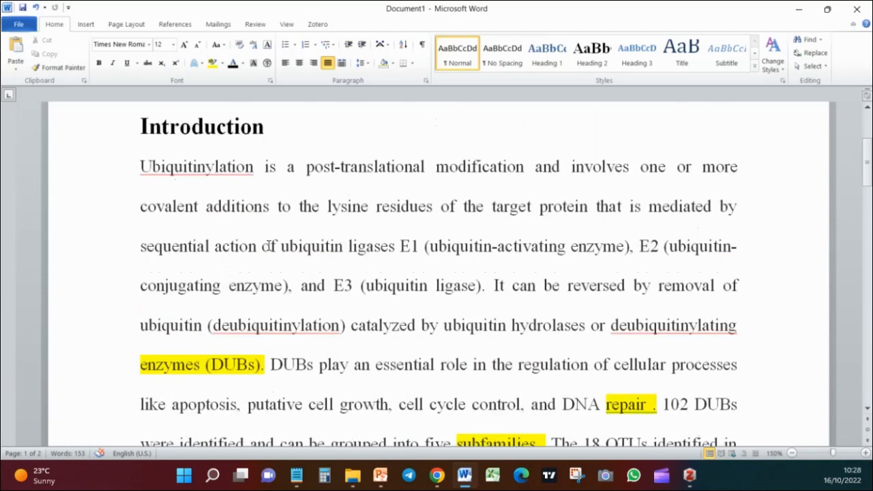
{"action": "scroll", "coordinate": [223, 194], "scroll_direction": "down", "scroll_amount": 3}
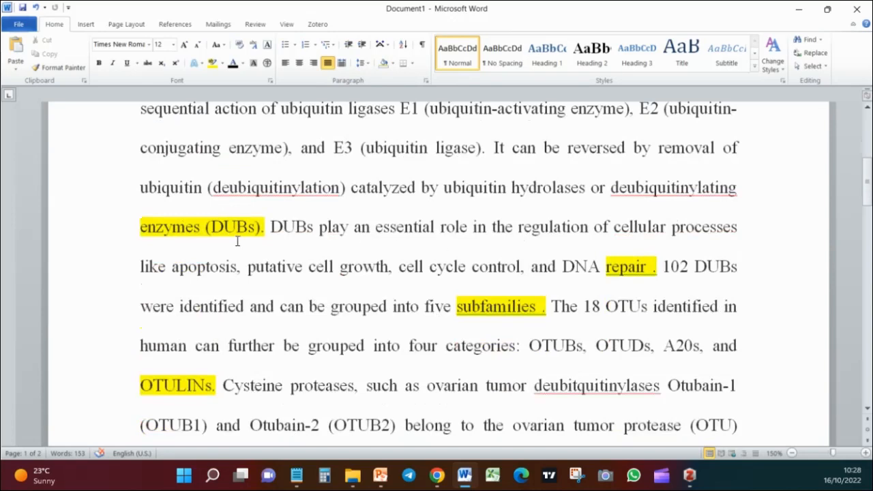
{"action": "scroll", "coordinate": [238, 241], "scroll_direction": "up", "scroll_amount": 1}
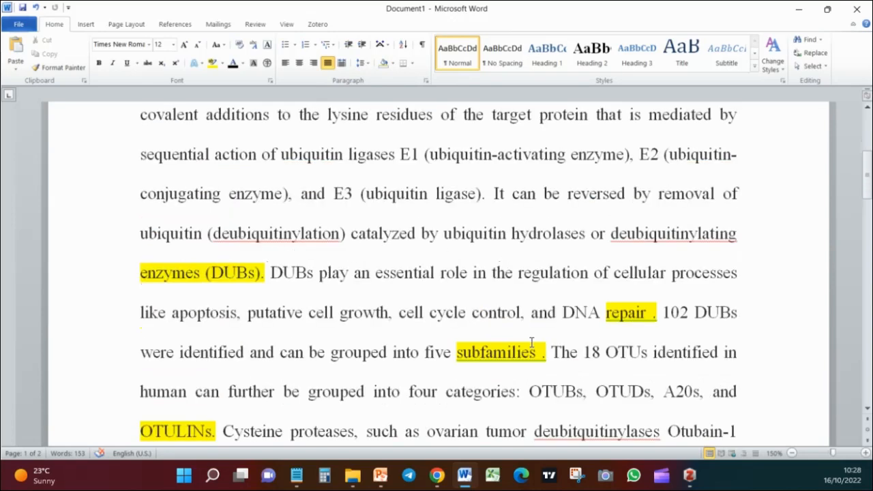
{"action": "scroll", "coordinate": [650, 364], "scroll_direction": "down", "scroll_amount": 1}
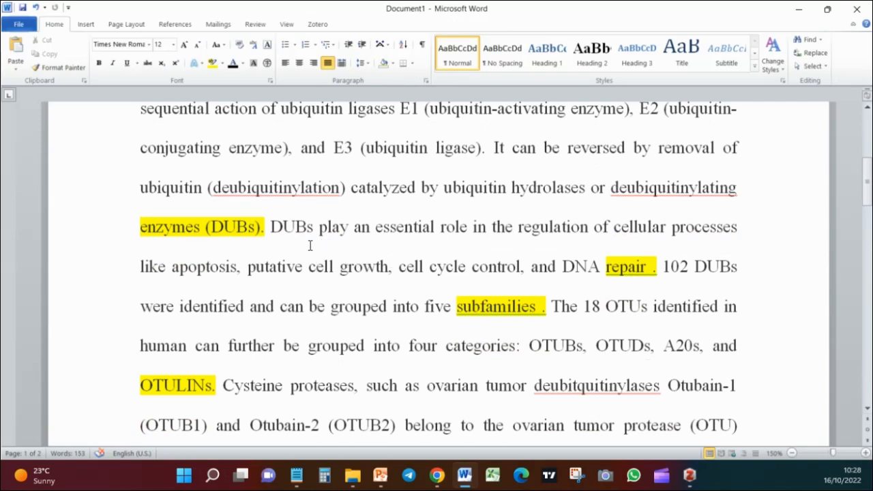
{"action": "left_click", "coordinate": [261, 229]}
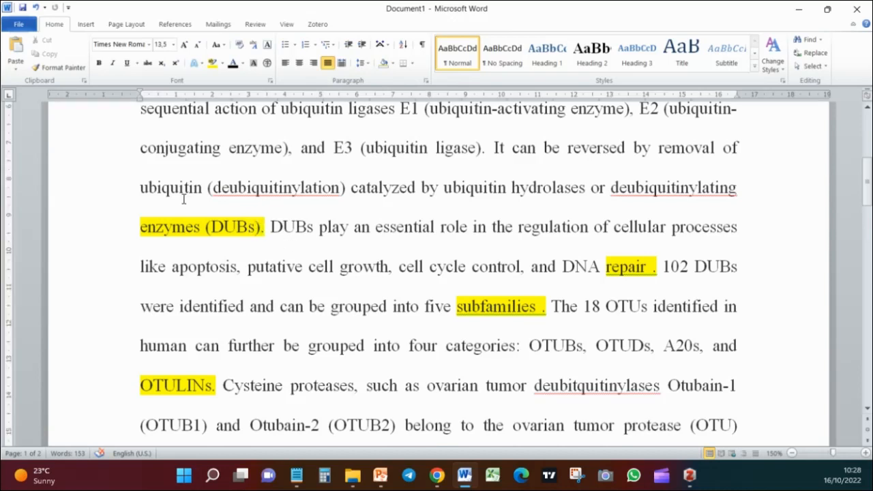
Switch to Chrome and save the Annual Reviews article on ubiquitin-specific deubiquitinating enzymes to the "zotero" collection with the Zotero Connector
{"action": "left_click", "coordinate": [802, 9]}
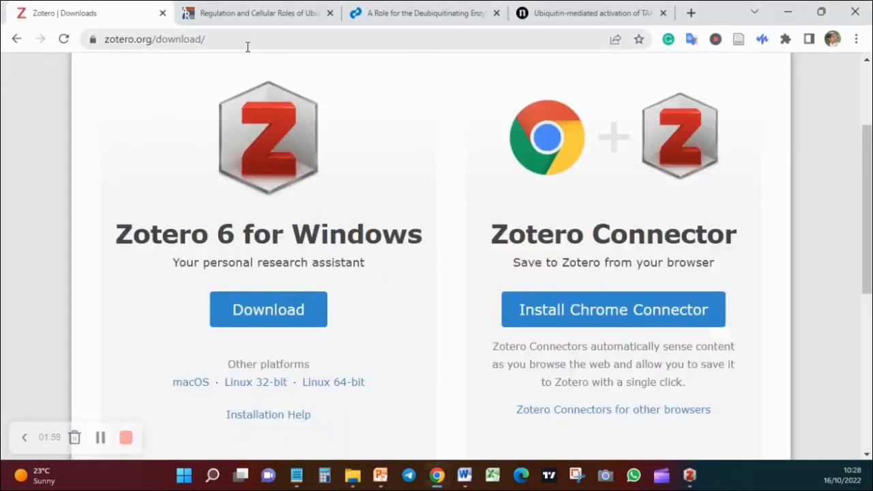
{"action": "left_click", "coordinate": [255, 19]}
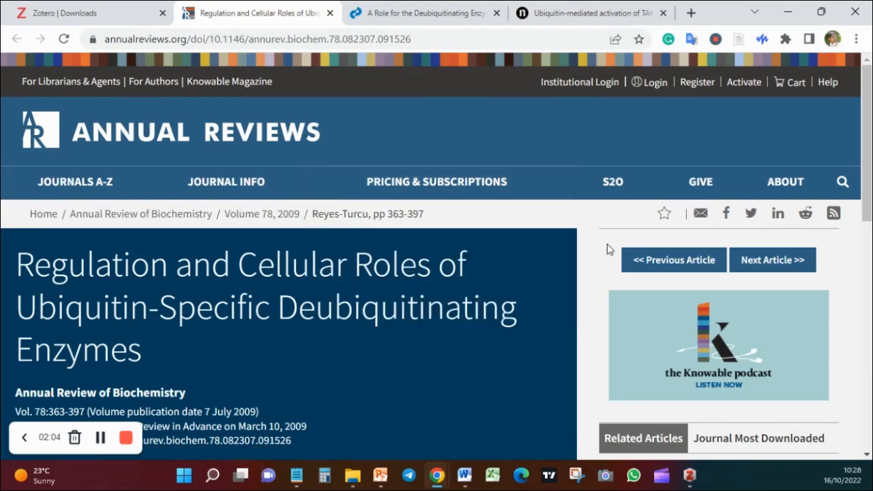
{"action": "scroll", "coordinate": [350, 169], "scroll_direction": "down", "scroll_amount": 4}
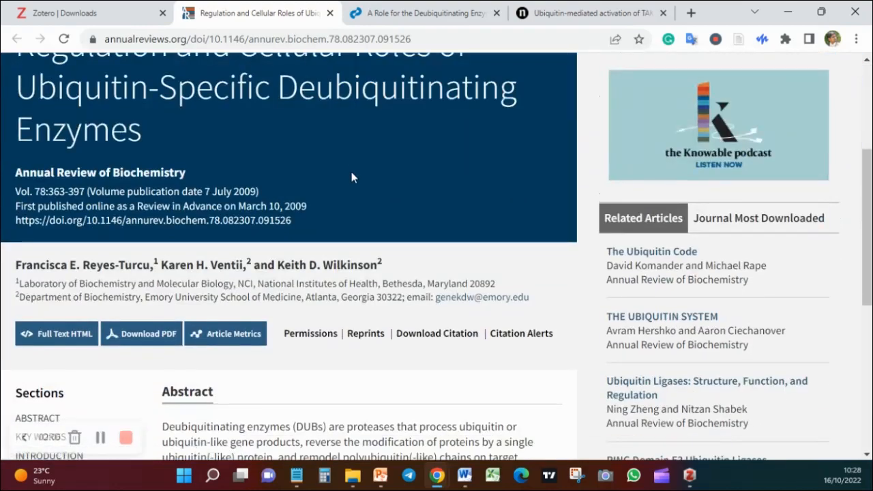
{"action": "scroll", "coordinate": [351, 173], "scroll_direction": "up", "scroll_amount": 3}
{"action": "scroll", "coordinate": [351, 173], "scroll_direction": "up", "scroll_amount": 1}
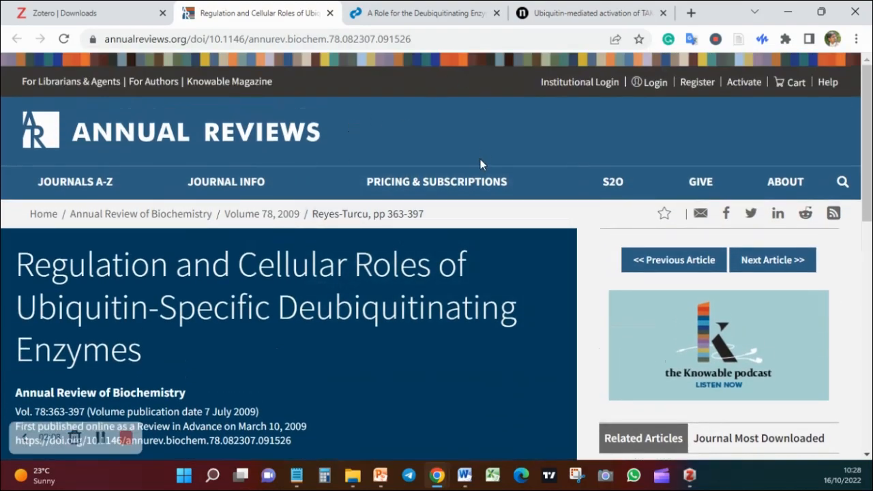
{"action": "scroll", "coordinate": [480, 160], "scroll_direction": "down", "scroll_amount": 8}
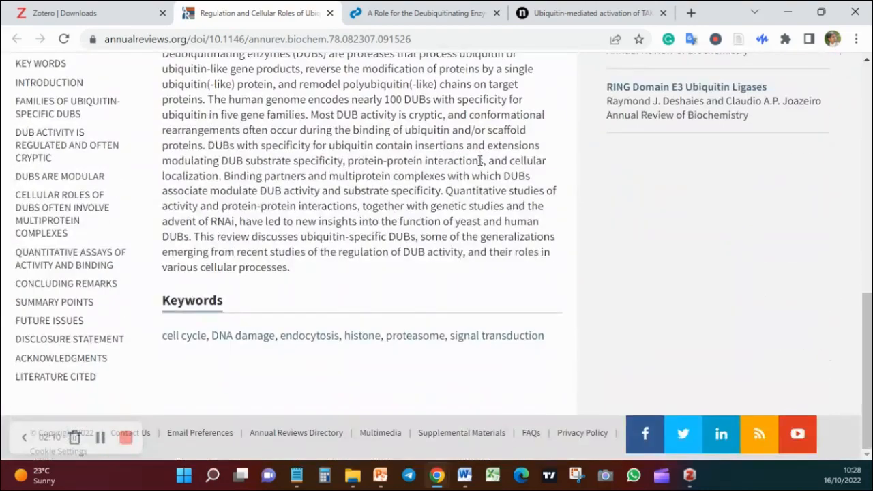
{"action": "scroll", "coordinate": [480, 162], "scroll_direction": "up", "scroll_amount": 5}
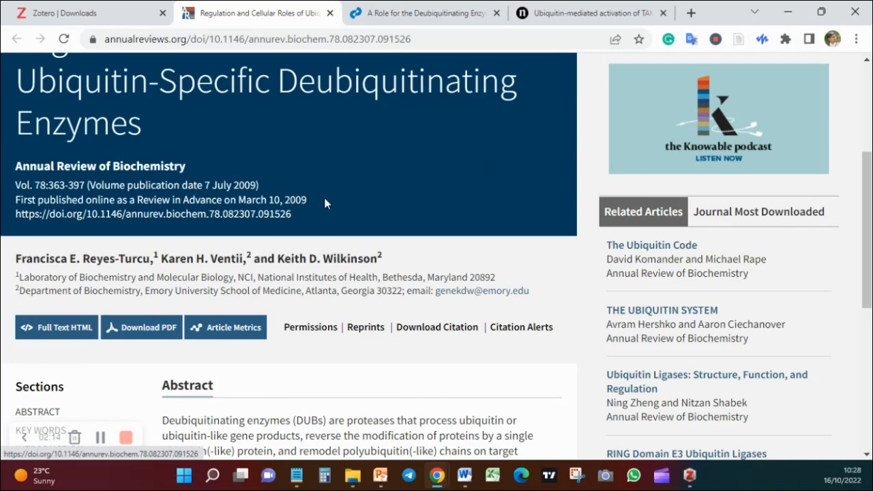
{"action": "scroll", "coordinate": [448, 220], "scroll_direction": "up", "scroll_amount": 3}
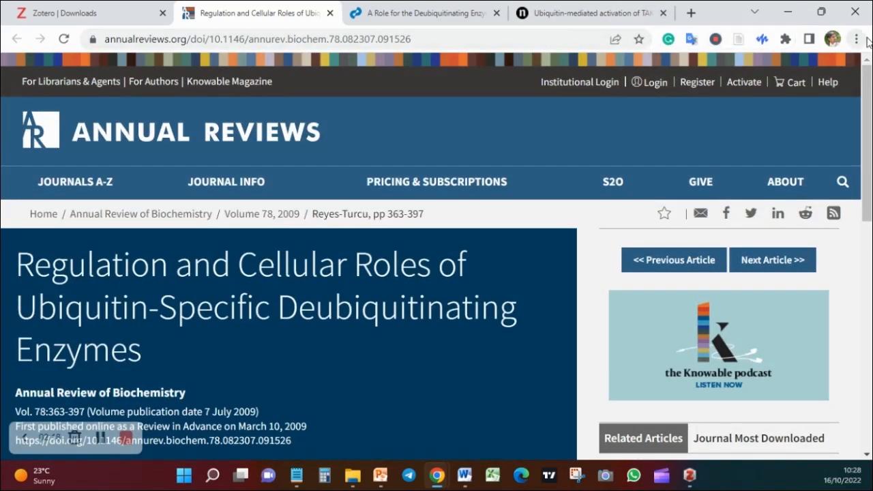
{"action": "left_click", "coordinate": [740, 41]}
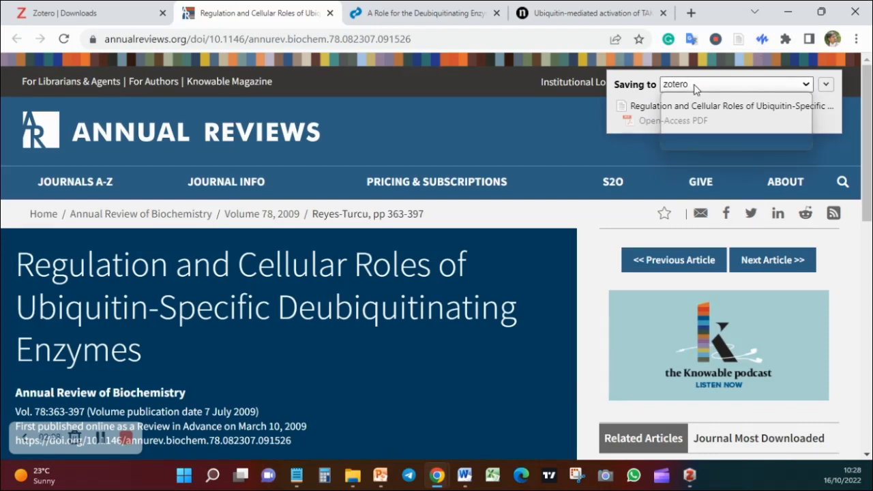
{"action": "left_click", "coordinate": [695, 87]}
{"action": "left_click", "coordinate": [681, 87]}
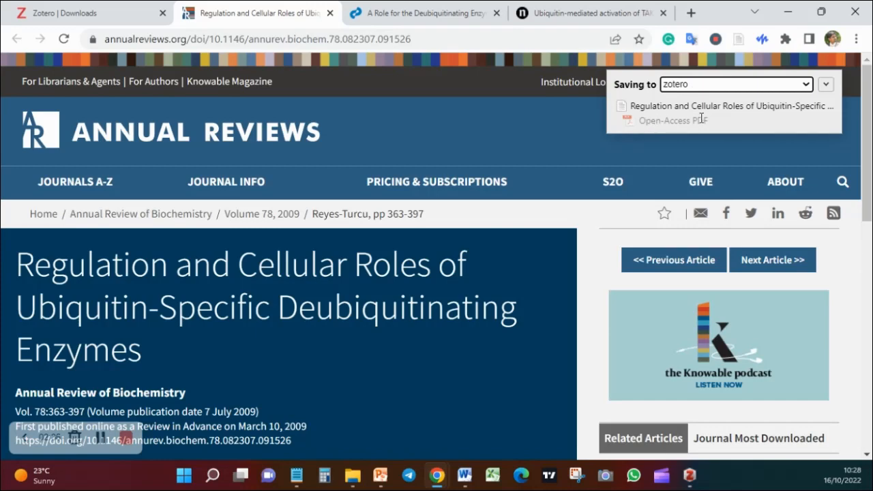
Save the Cell article on the deubiquitinating enzyme USP28 to the "zotero" collection
{"action": "left_click", "coordinate": [449, 25]}
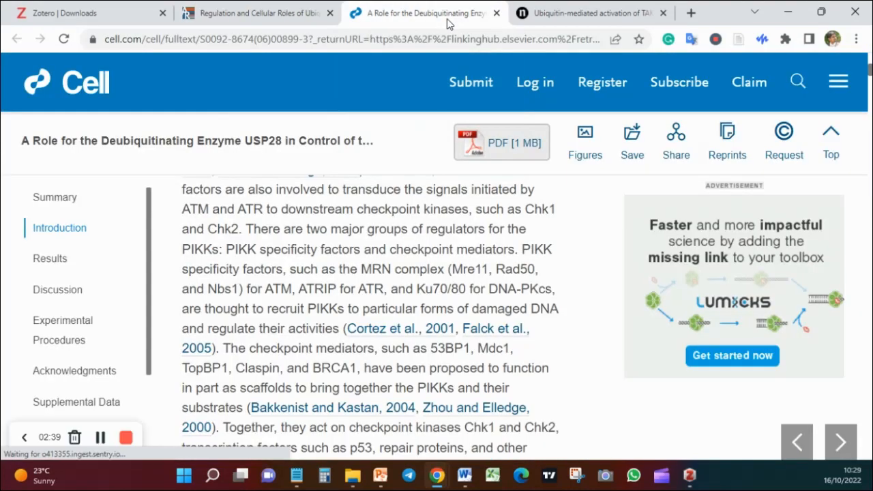
{"action": "left_click", "coordinate": [741, 41]}
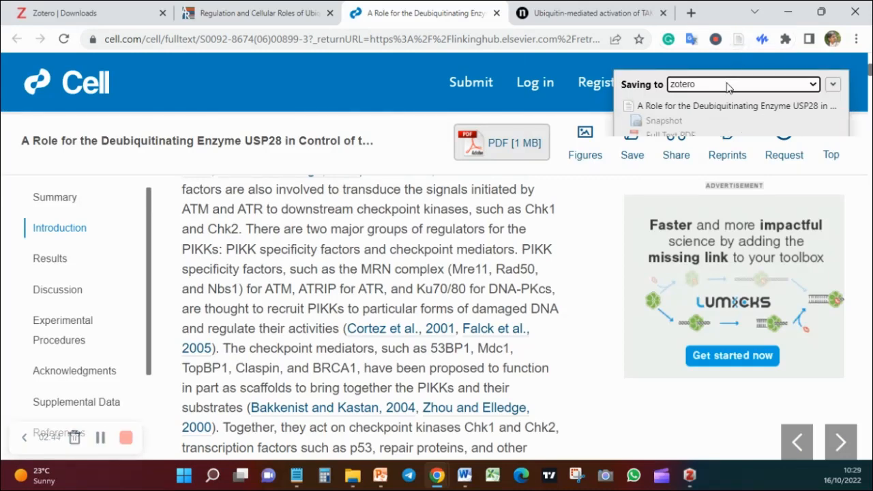
{"action": "scroll", "coordinate": [544, 235], "scroll_direction": "down", "scroll_amount": 10}
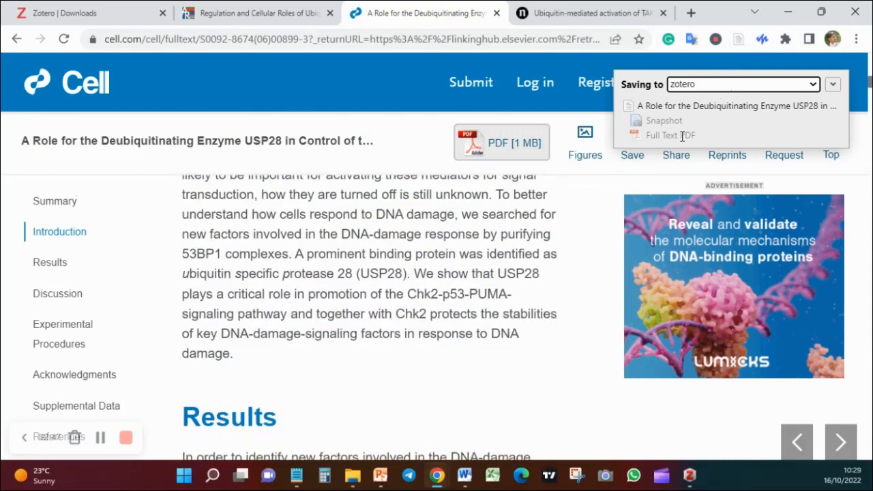
Save the Oncogene article "Ubiquitin-mediated activation of TAK1 and IKK" to the "zotero" collection
{"action": "left_click", "coordinate": [590, 17]}
{"action": "scroll", "coordinate": [554, 169], "scroll_direction": "down", "scroll_amount": 8}
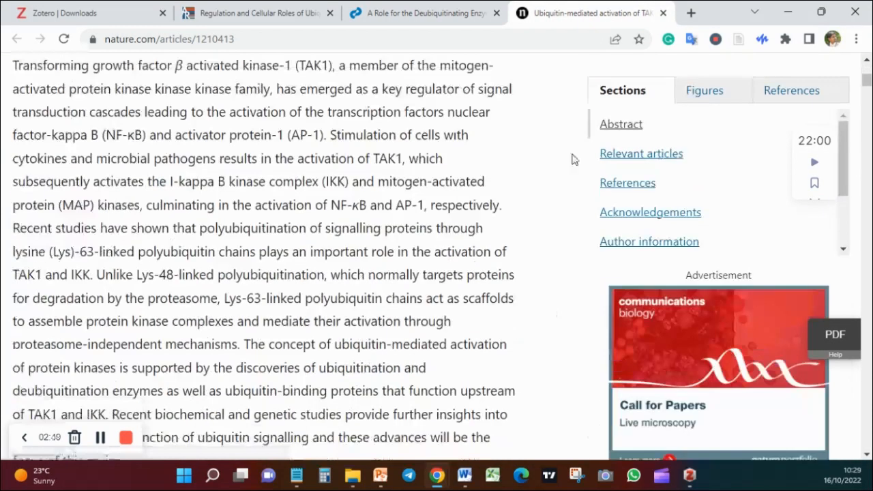
{"action": "scroll", "coordinate": [635, 128], "scroll_direction": "down", "scroll_amount": 2}
{"action": "left_click", "coordinate": [738, 40]}
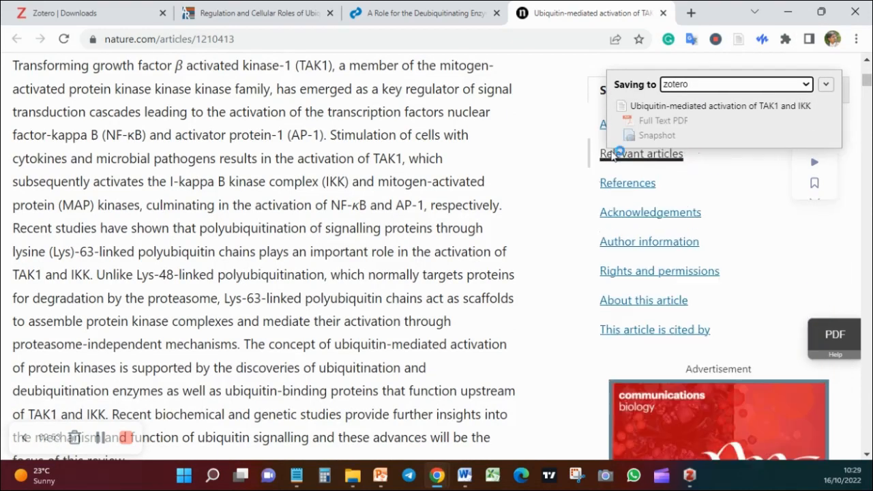
{"action": "scroll", "coordinate": [545, 174], "scroll_direction": "down", "scroll_amount": 4}
{"action": "scroll", "coordinate": [545, 174], "scroll_direction": "up", "scroll_amount": 10}
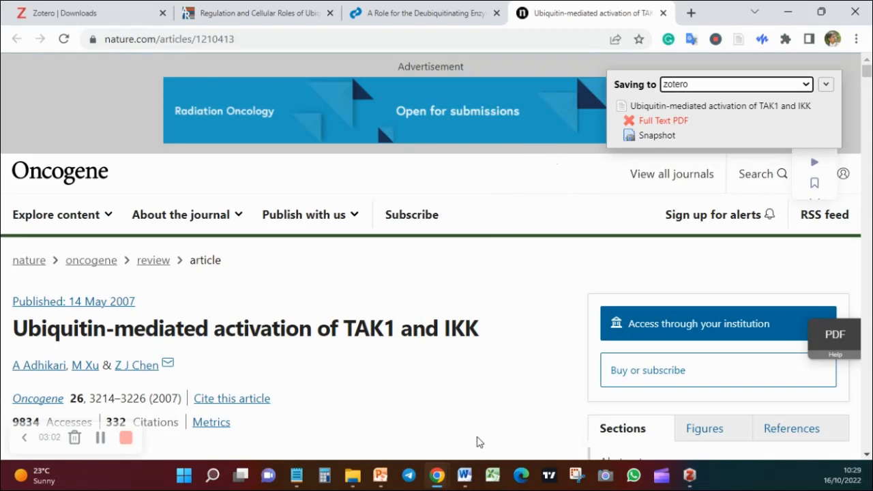
Switch to Word and start a Zotero citation after "enzymes (DUBs)", choosing The Journal of Biological Chemistry as the citation style
{"action": "left_click", "coordinate": [464, 475]}
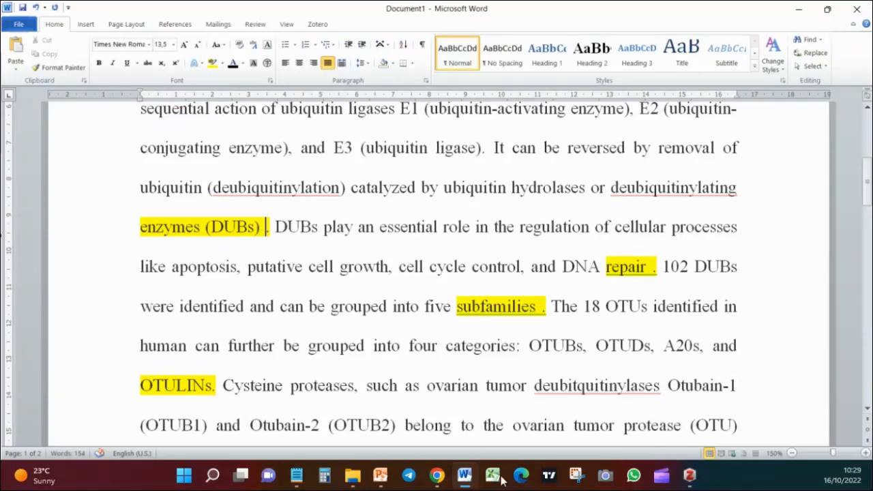
{"action": "mouse_move", "coordinate": [439, 481]}
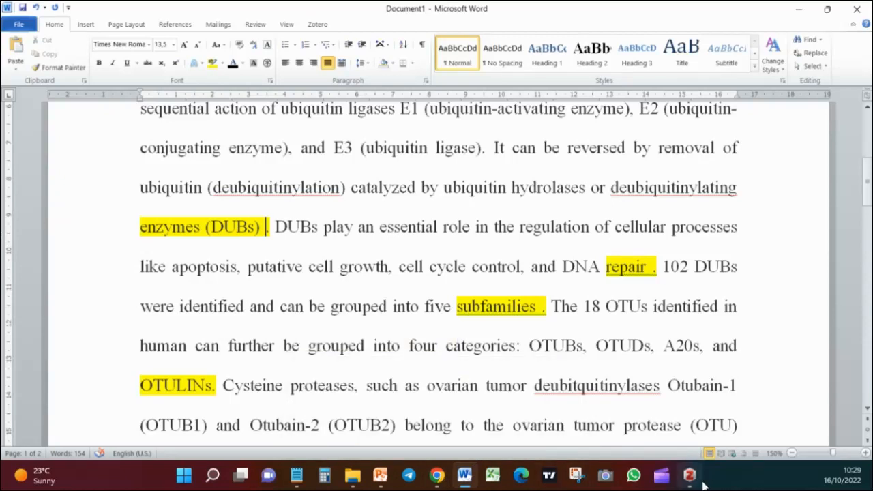
{"action": "left_click", "coordinate": [316, 25]}
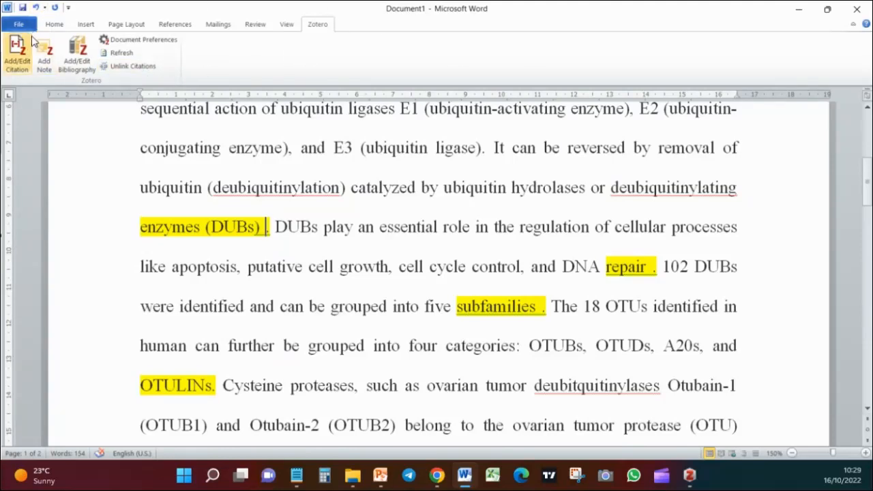
{"action": "left_click", "coordinate": [12, 60]}
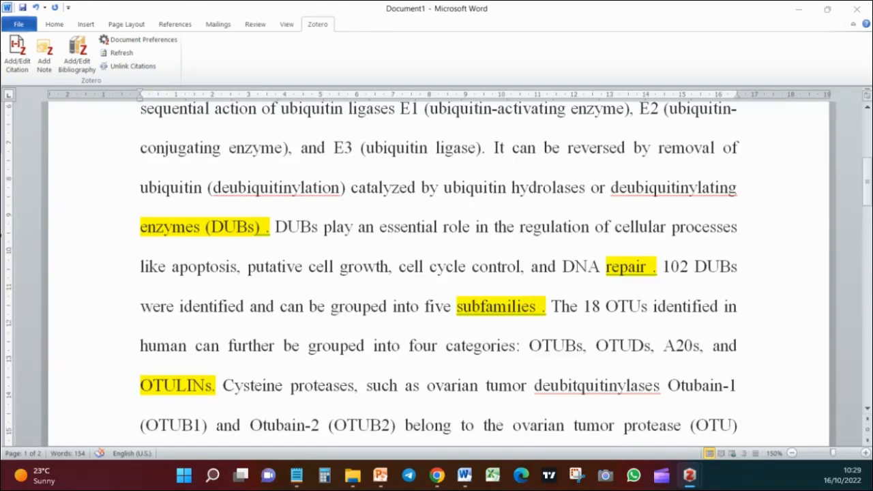
{"action": "left_click_drag", "start_coordinate": [0, 103], "coordinate": [320, 51]}
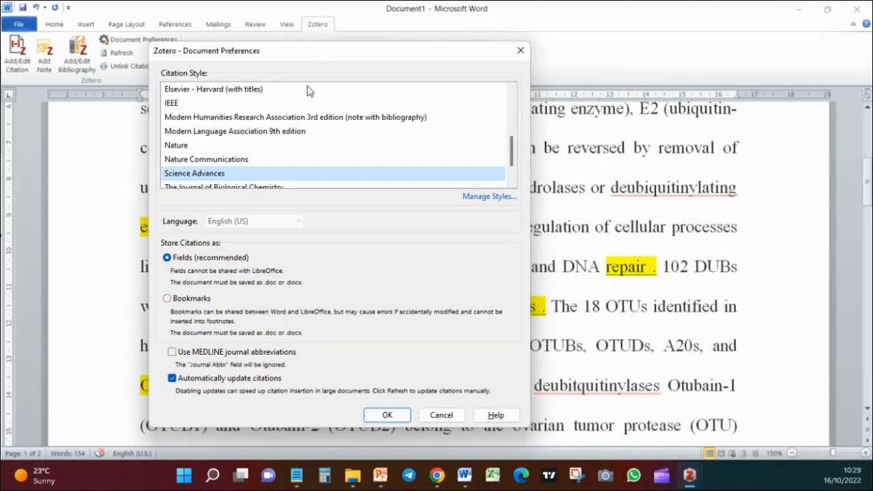
{"action": "scroll", "coordinate": [365, 143], "scroll_direction": "down", "scroll_amount": 1}
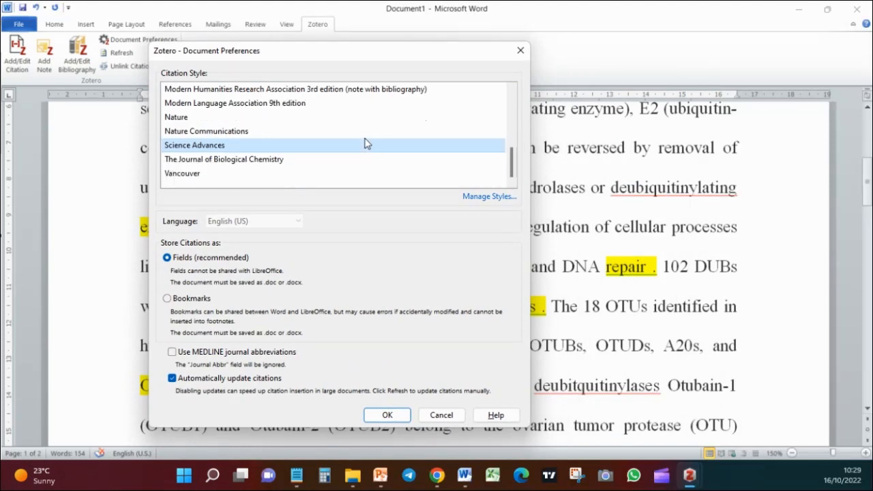
{"action": "left_click", "coordinate": [221, 162]}
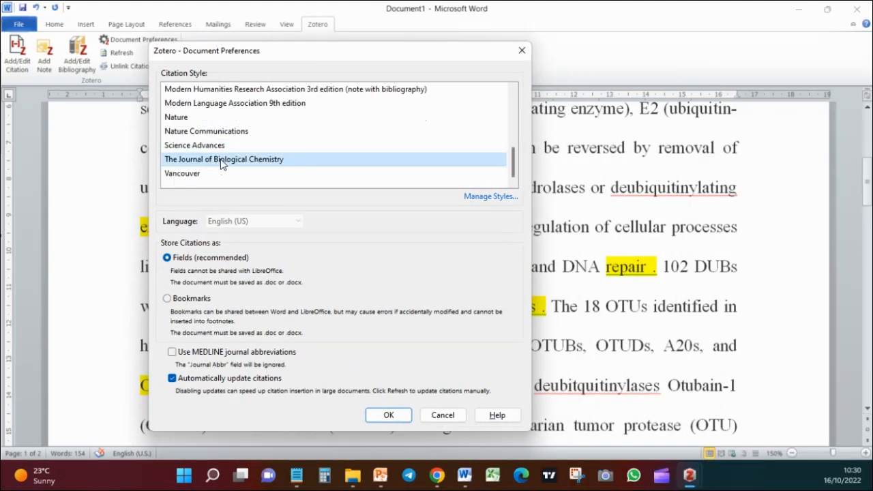
{"action": "left_click", "coordinate": [388, 416]}
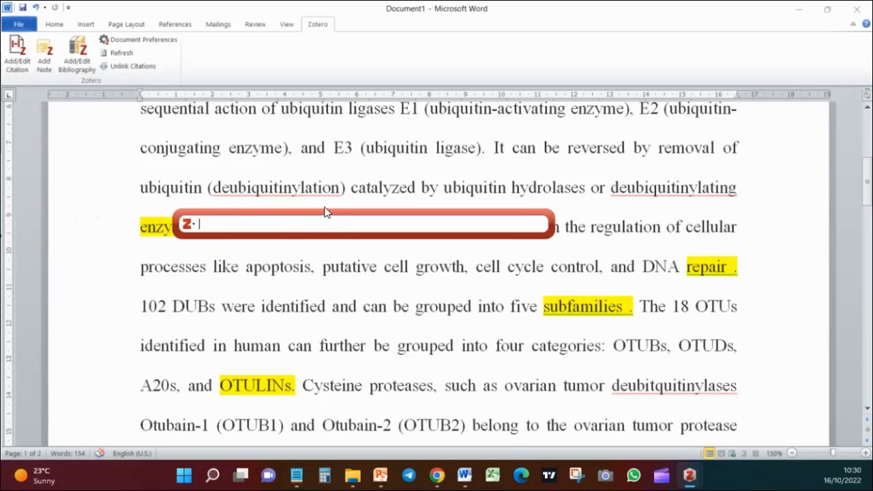
Switch to Chrome and check the title of the Annual Reviews article on ubiquitin-specific deubiquitinating enzymes
{"action": "left_click_drag", "start_coordinate": [334, 215], "coordinate": [325, 262]}
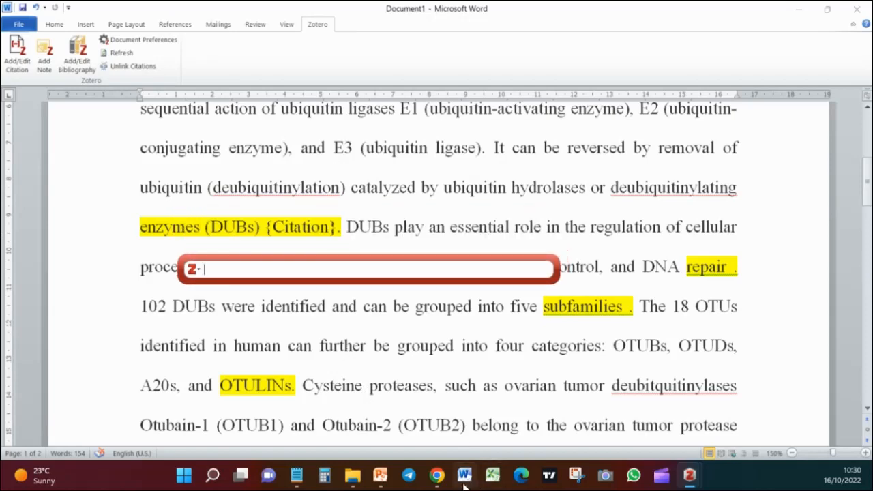
{"action": "mouse_move", "coordinate": [436, 475]}
{"action": "left_click", "coordinate": [380, 449]}
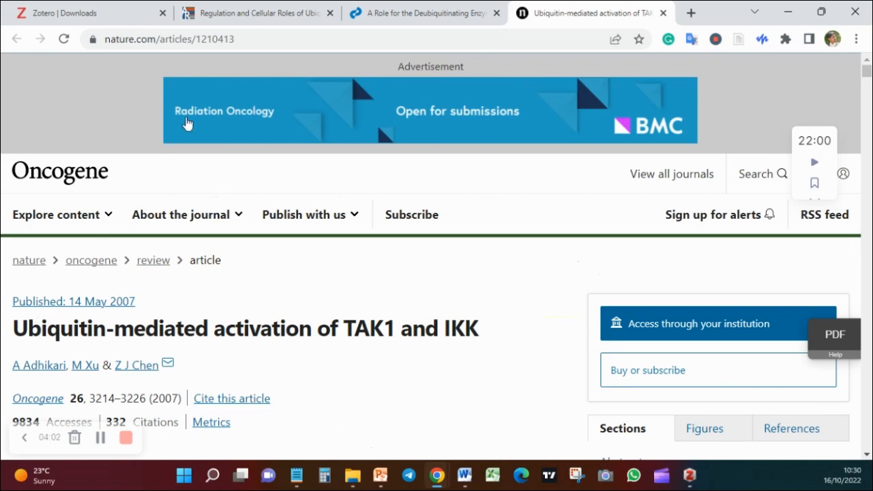
{"action": "left_click", "coordinate": [374, 9]}
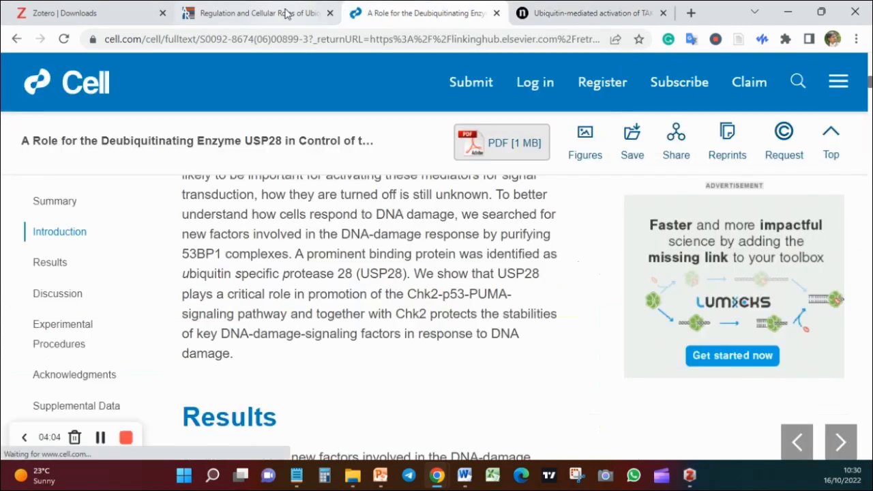
{"action": "left_click", "coordinate": [277, 20]}
{"action": "scroll", "coordinate": [318, 199], "scroll_direction": "down", "scroll_amount": 5}
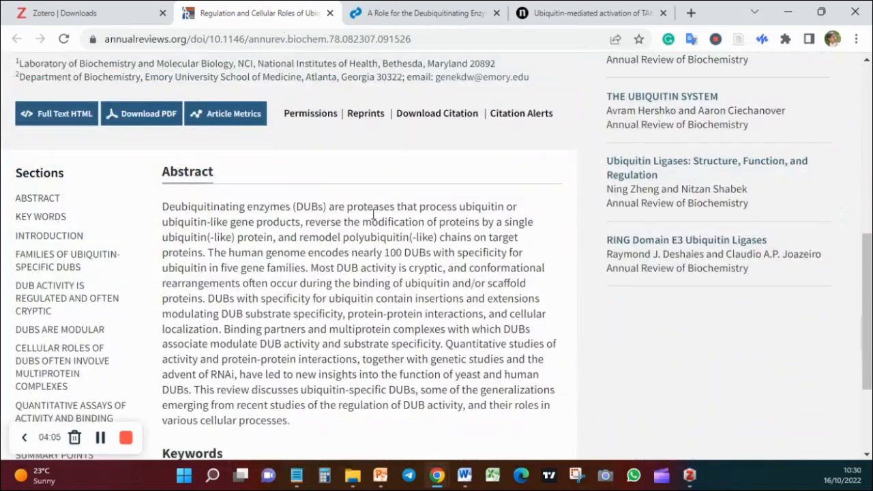
{"action": "scroll", "coordinate": [369, 221], "scroll_direction": "up", "scroll_amount": 3}
{"action": "scroll", "coordinate": [197, 168], "scroll_direction": "up", "scroll_amount": 2}
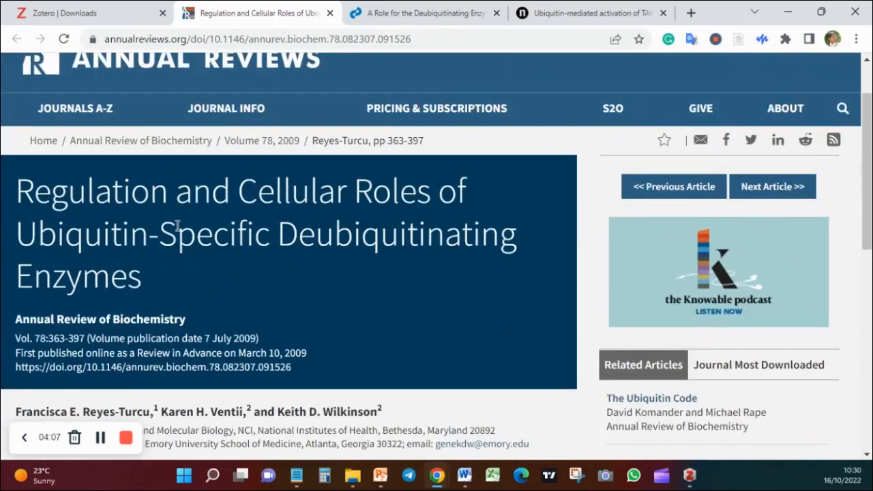
Find "Regulation and Cellular Roles of Ubiquitin-Specific Deubiquitinating Enzymes" with the citation search "regula" and insert it as the citation
{"action": "mouse_move", "coordinate": [483, 479]}
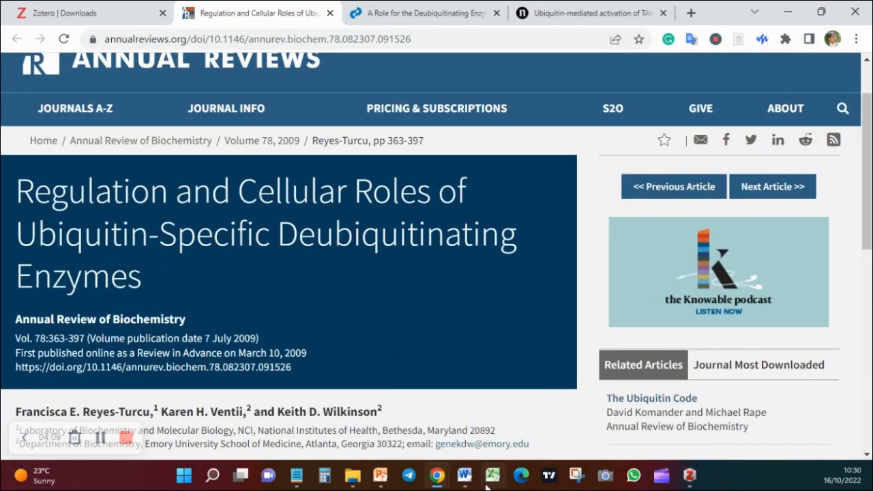
{"action": "left_click", "coordinate": [485, 436]}
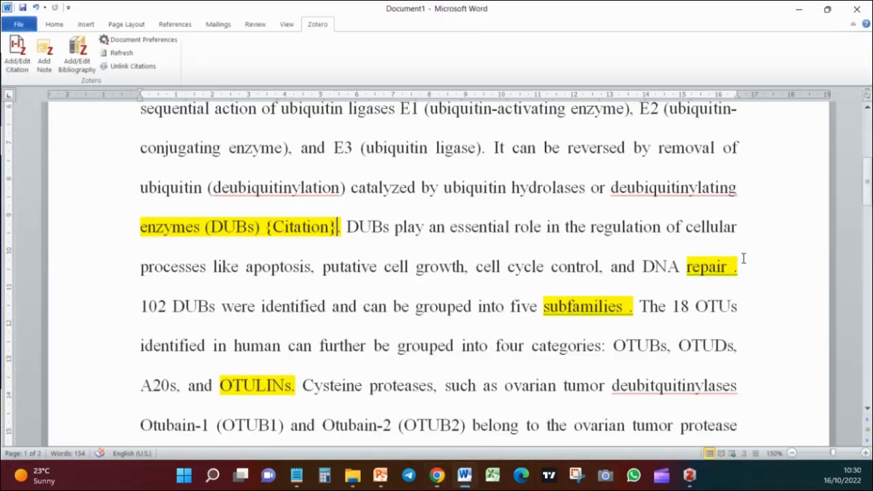
{"action": "left_click", "coordinate": [799, 9]}
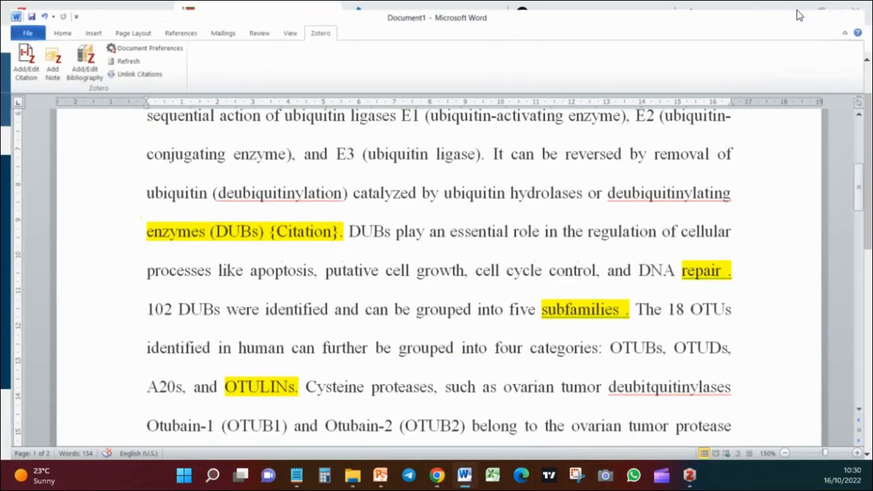
{"action": "mouse_move", "coordinate": [691, 472]}
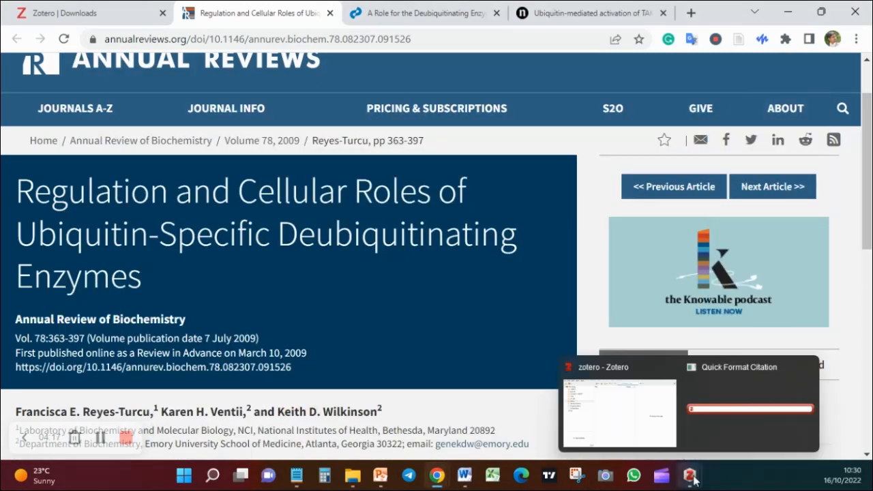
{"action": "left_click", "coordinate": [747, 431]}
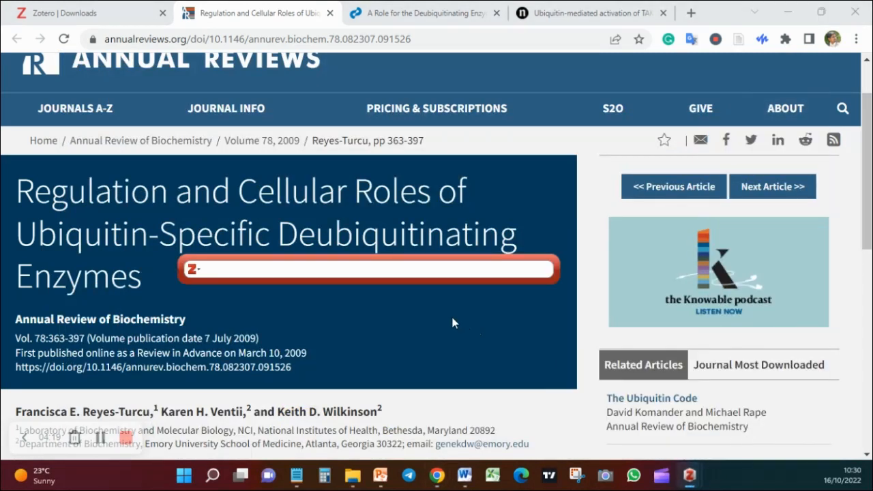
{"action": "type", "text": "regula"}
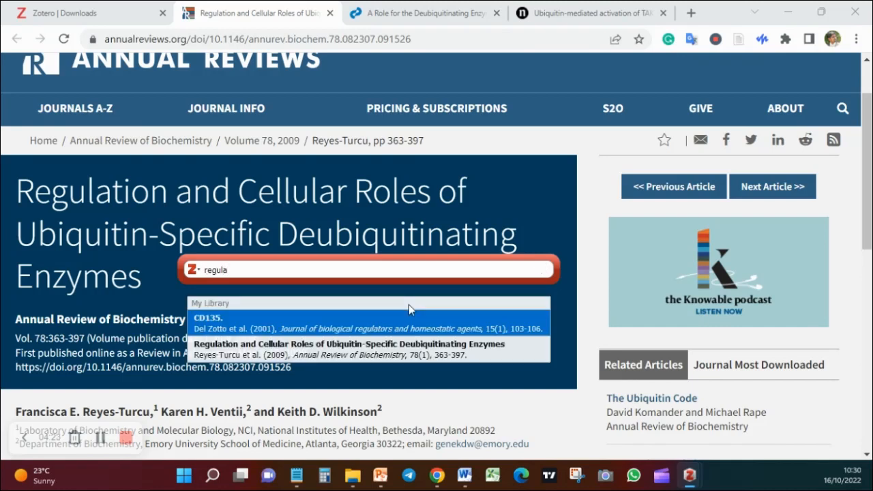
{"action": "key", "text": "Down"}
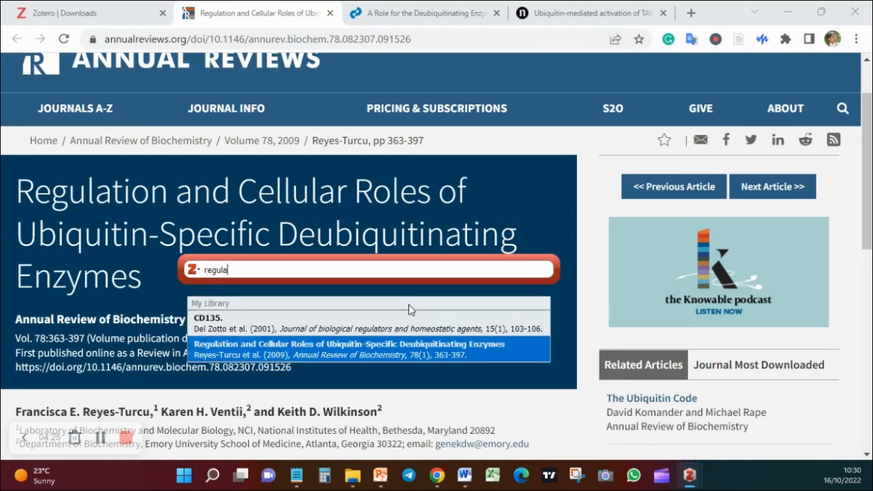
{"action": "key", "text": "Return"}
{"action": "key", "text": "Return"}
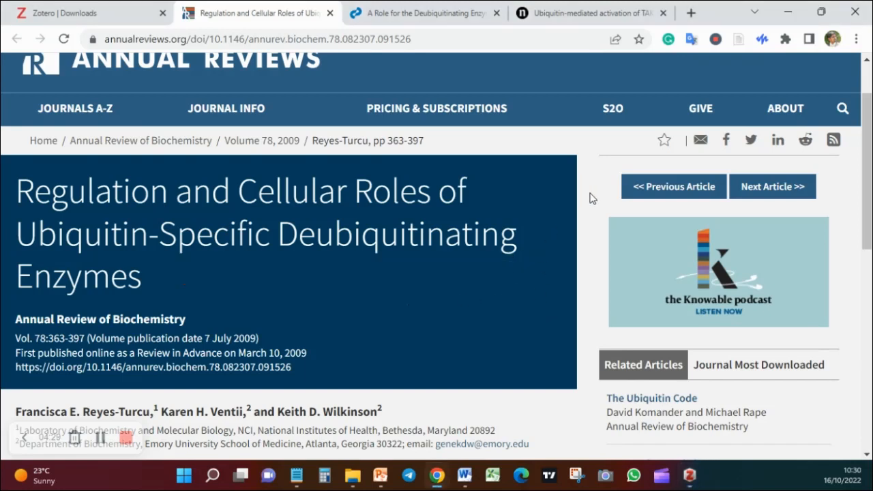
Open the Cell article, switch to Word, and start a Zotero citation before the period after "DNA repair"
{"action": "left_click", "coordinate": [449, 17]}
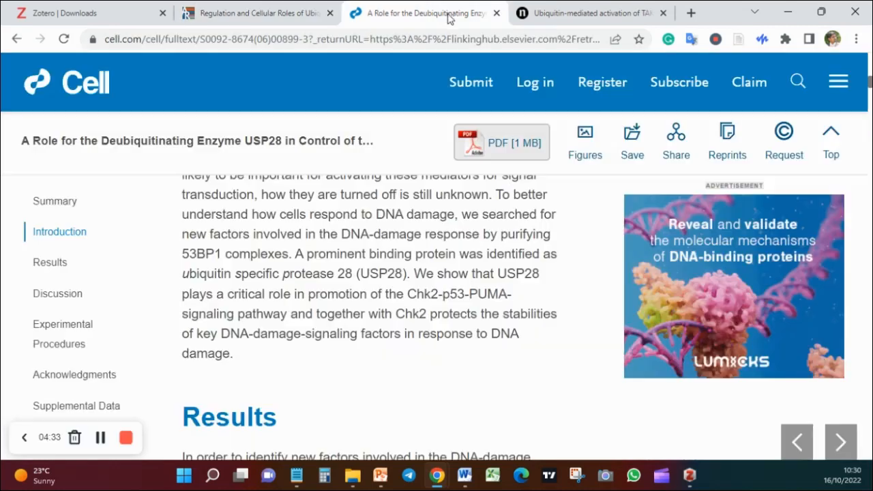
{"action": "mouse_move", "coordinate": [465, 476]}
{"action": "left_click", "coordinate": [447, 443]}
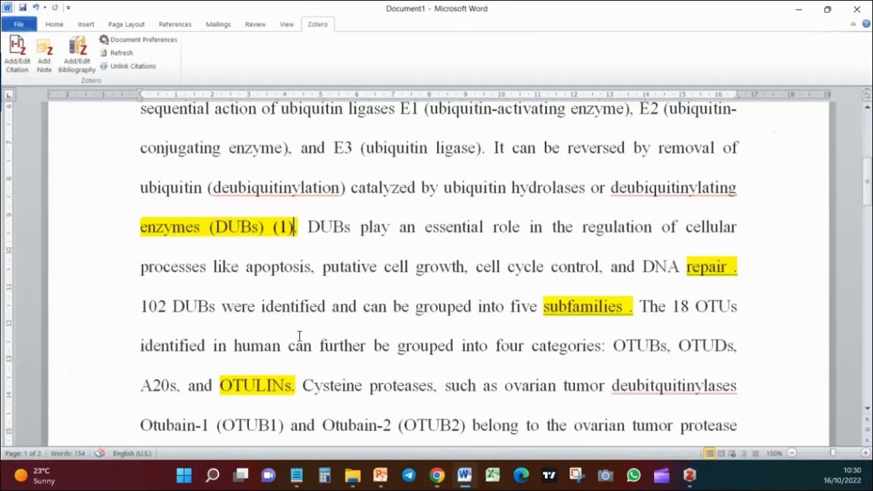
{"action": "left_click", "coordinate": [730, 267]}
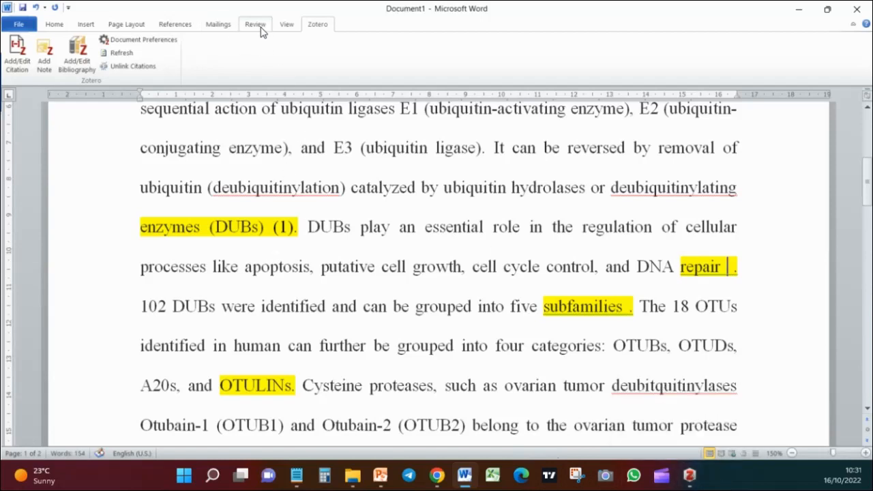
{"action": "left_click", "coordinate": [17, 49]}
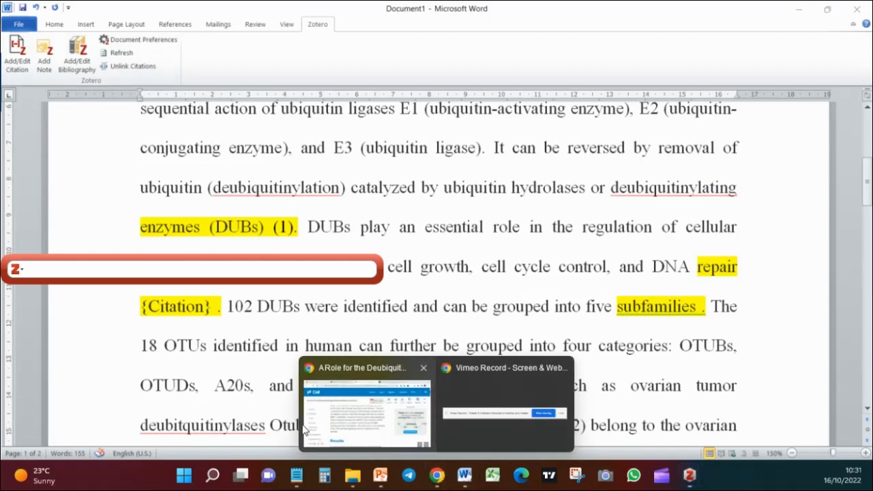
Switch to Chrome to check the Cell article's title, and add that USP28 article to the citation by searching for "role for"
{"action": "left_click", "coordinate": [311, 429]}
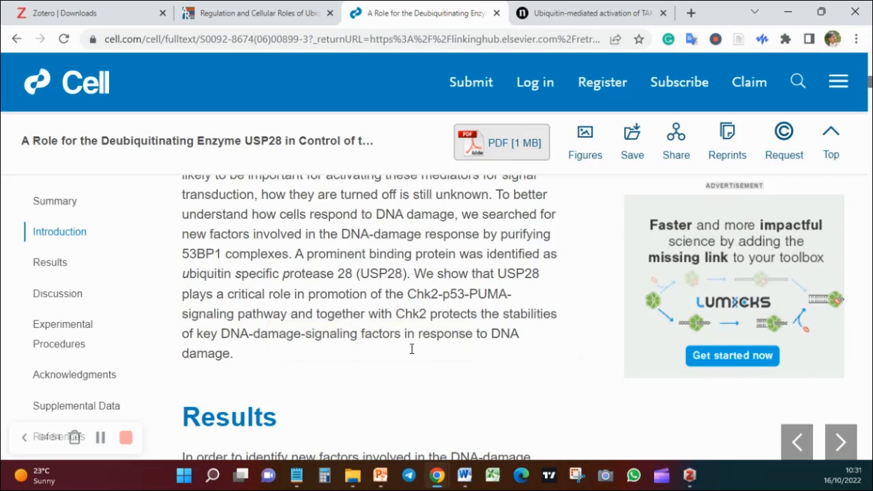
{"action": "mouse_move", "coordinate": [689, 475]}
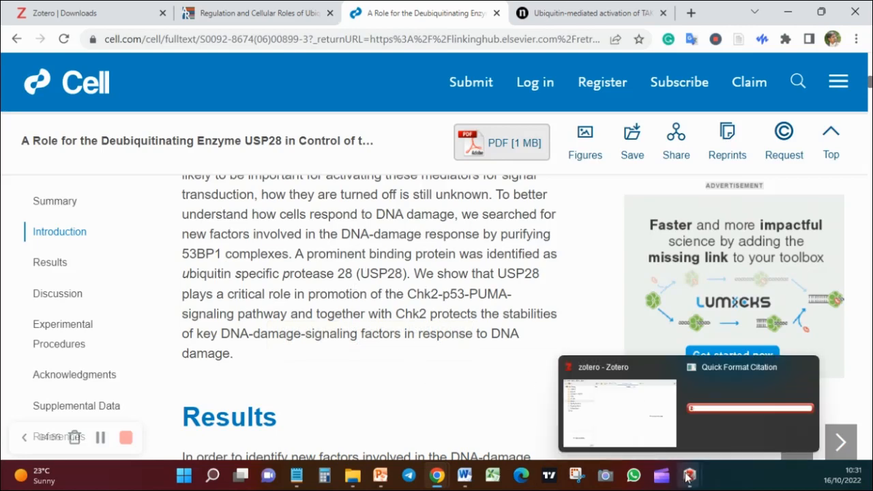
{"action": "left_click", "coordinate": [724, 435]}
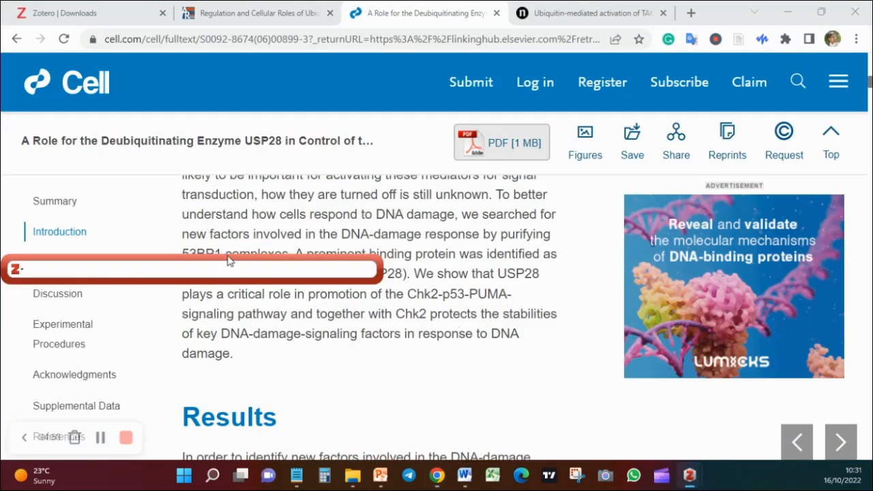
{"action": "scroll", "coordinate": [462, 253], "scroll_direction": "up", "scroll_amount": 15}
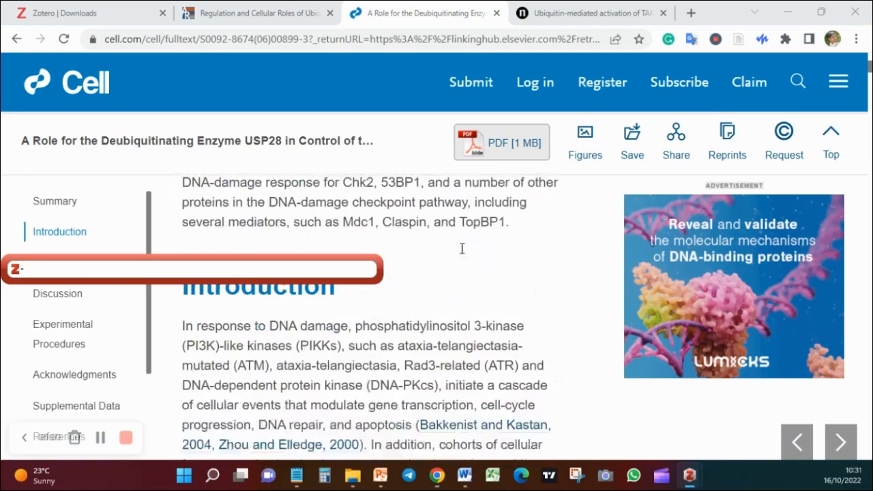
{"action": "scroll", "coordinate": [462, 247], "scroll_direction": "up", "scroll_amount": 2}
{"action": "type", "text": "role o"}
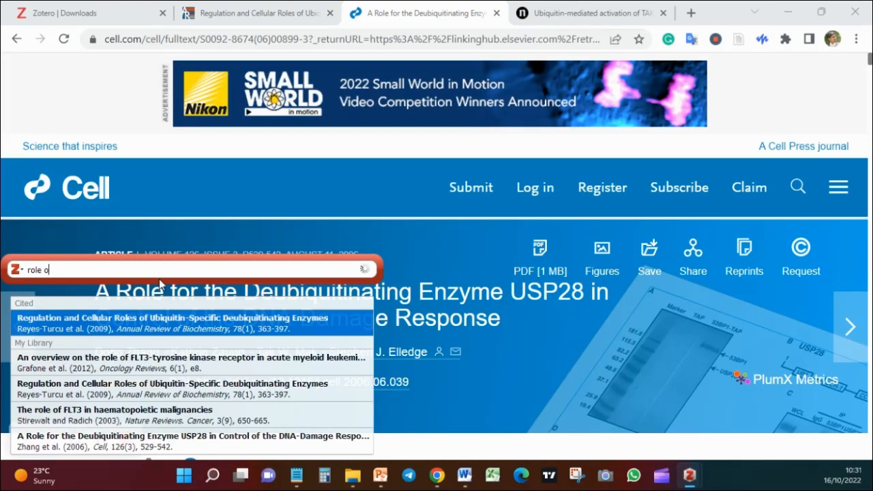
{"action": "key", "text": "BackSpace"}
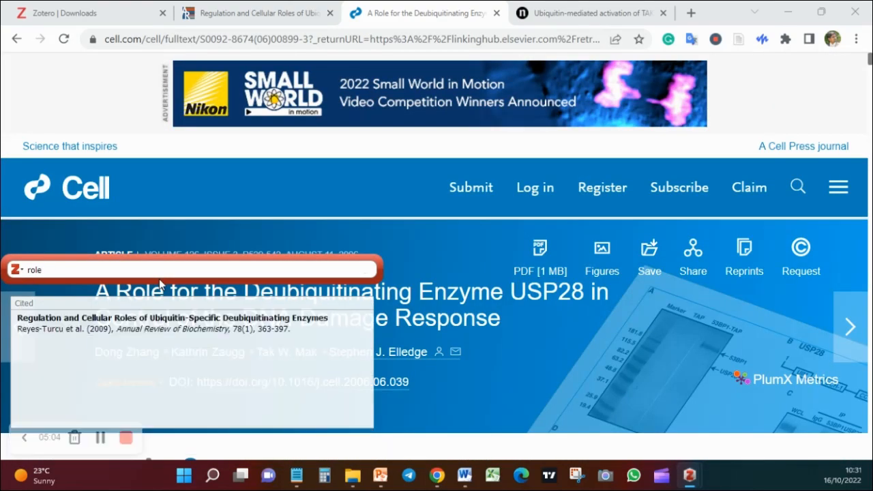
{"action": "type", "text": "for"}
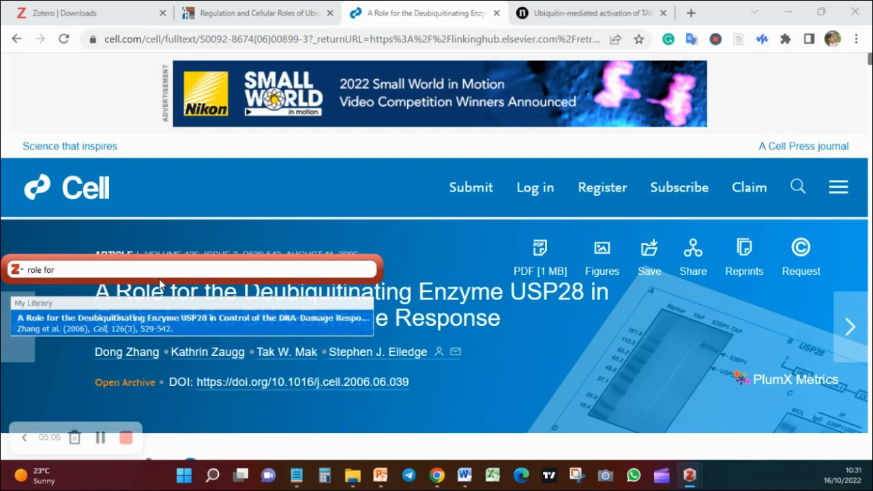
{"action": "key", "text": "Return"}
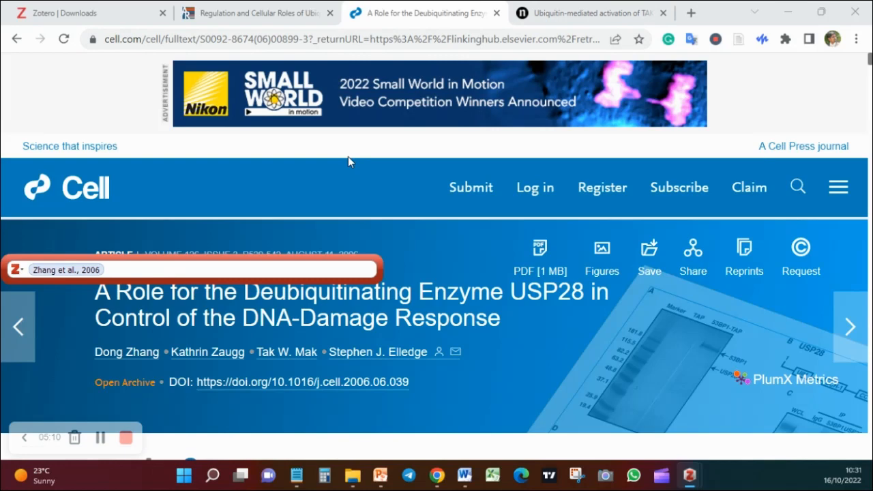
Search for "ubiq", add "Ubiquitin-mediated activation of TAK1 and IKK" to the same citation, and insert the citation
{"action": "type", "text": "ubiq"}
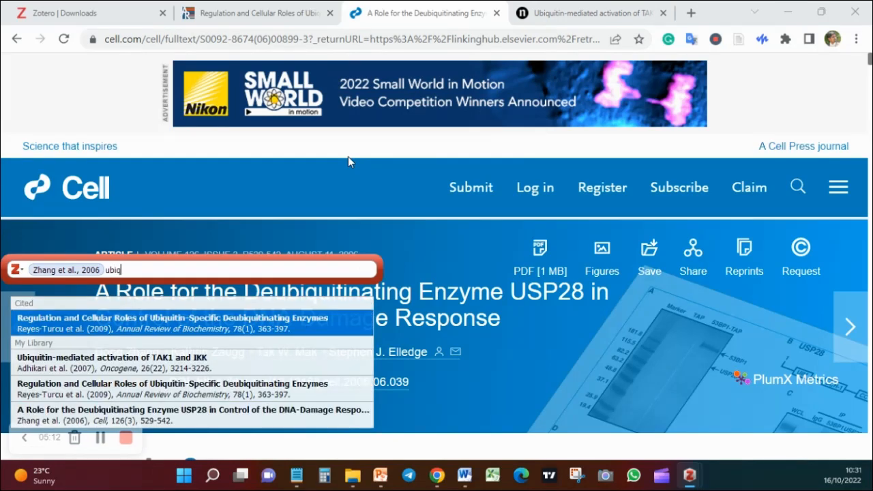
{"action": "left_click", "coordinate": [234, 363]}
{"action": "key", "text": "Return"}
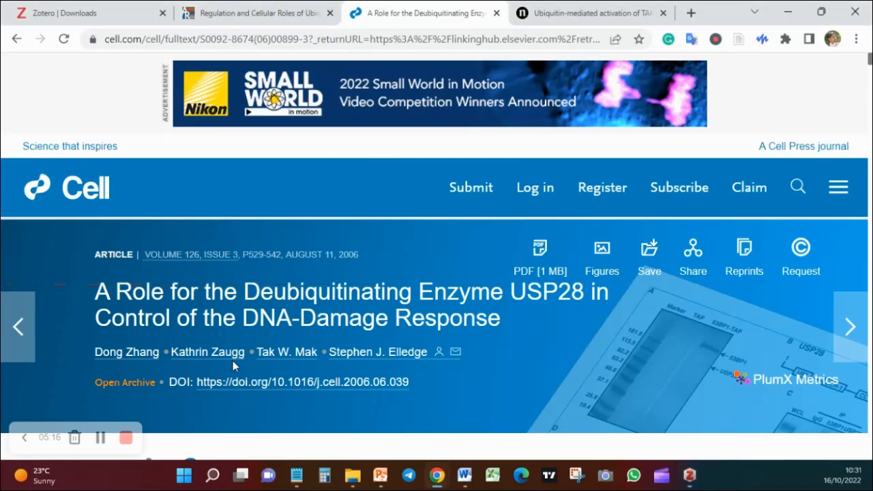
Switch to Word and remove the blank line above the References heading on the second page
{"action": "left_click", "coordinate": [465, 480]}
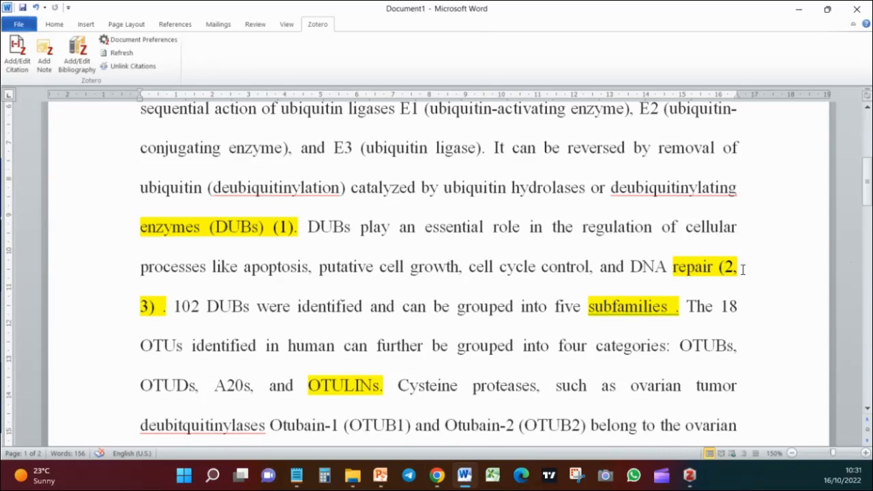
{"action": "scroll", "coordinate": [635, 285], "scroll_direction": "down", "scroll_amount": 3}
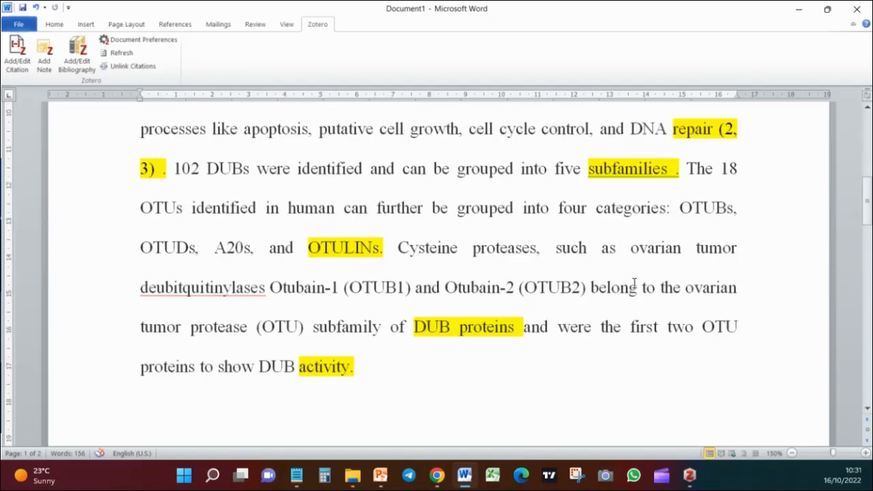
{"action": "scroll", "coordinate": [633, 283], "scroll_direction": "up", "scroll_amount": 2}
{"action": "scroll", "coordinate": [547, 271], "scroll_direction": "down", "scroll_amount": 5}
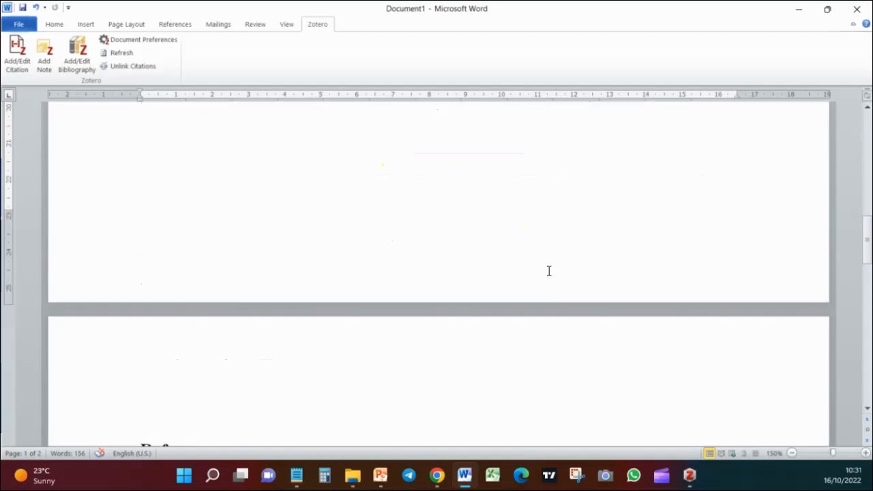
{"action": "scroll", "coordinate": [310, 341], "scroll_direction": "up", "scroll_amount": 2}
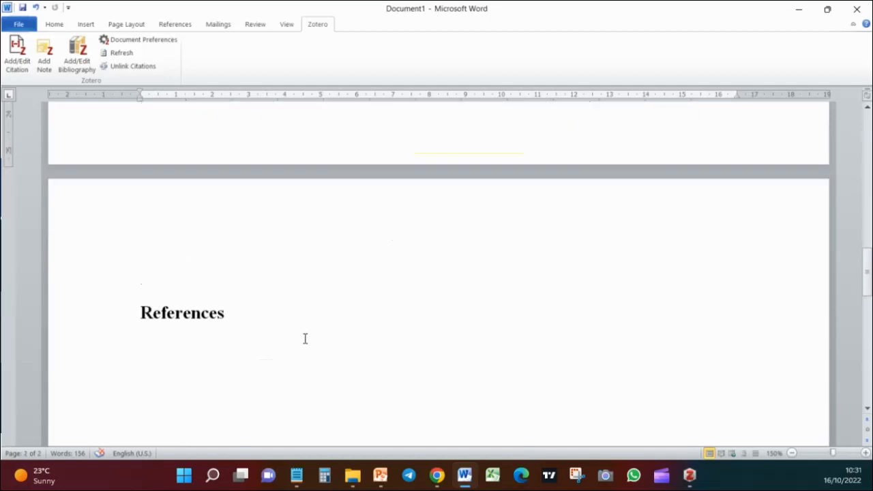
{"action": "scroll", "coordinate": [304, 339], "scroll_direction": "down", "scroll_amount": 1}
{"action": "left_click", "coordinate": [140, 213]}
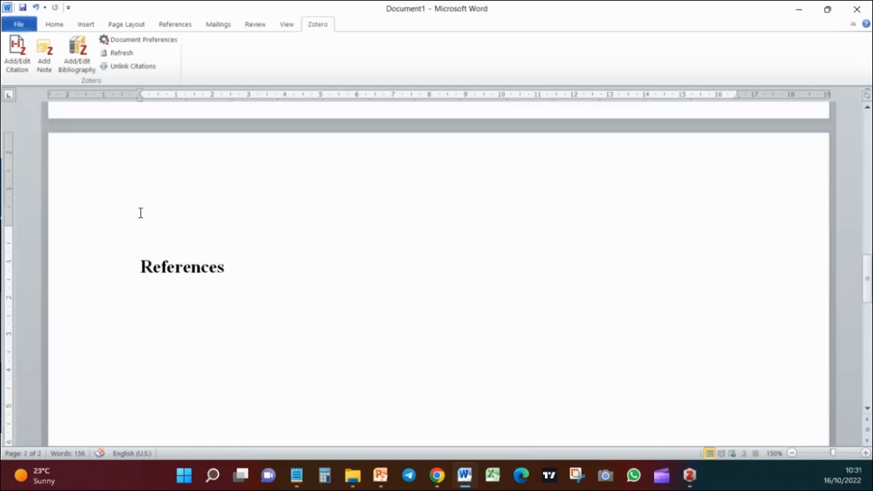
{"action": "key", "text": "Delete"}
Insert the Zotero bibliography on the line directly below the References heading
{"action": "left_click", "coordinate": [148, 298]}
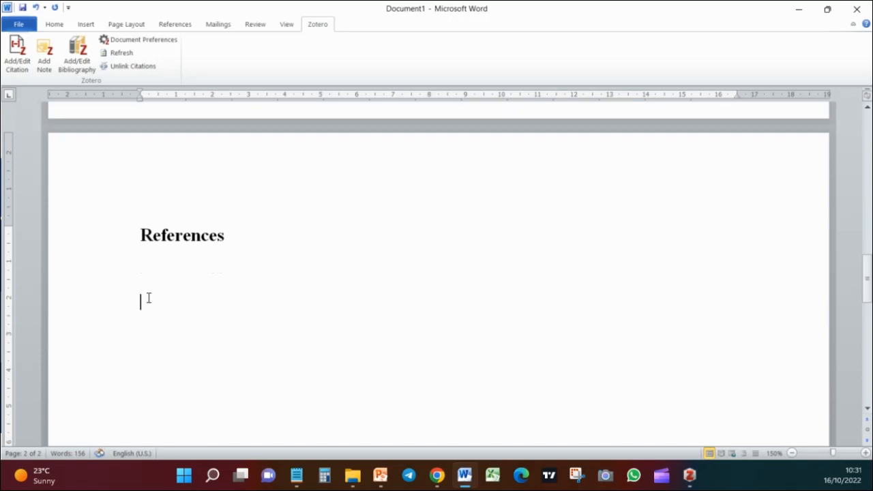
{"action": "left_click", "coordinate": [146, 268]}
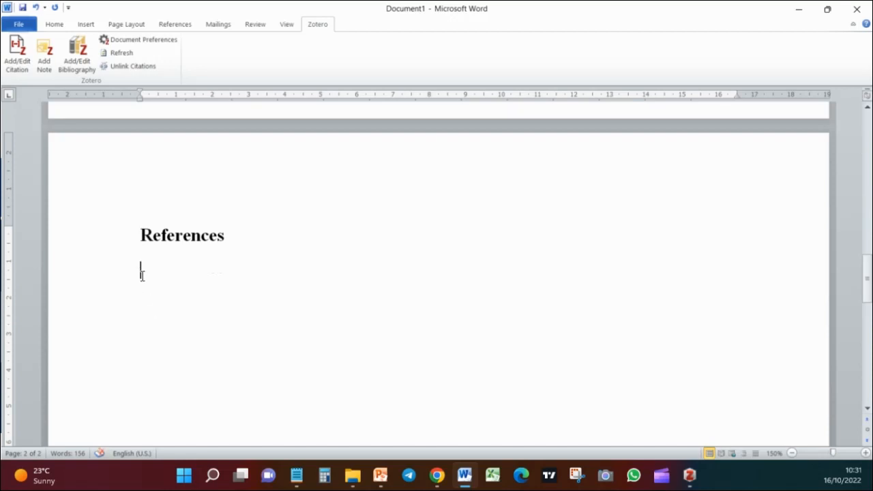
{"action": "left_click", "coordinate": [77, 45]}
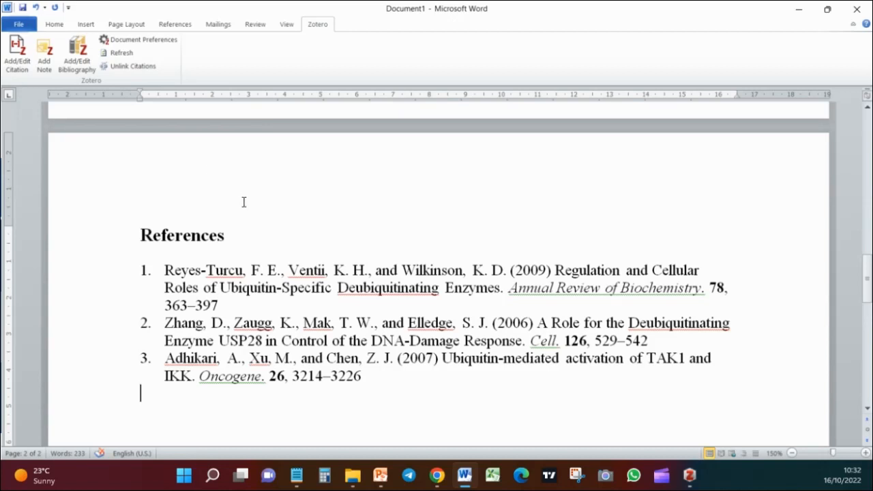
Select the whole document and change its Zotero citation style to American Chemical Society
{"action": "scroll", "coordinate": [470, 318], "scroll_direction": "up", "scroll_amount": 10}
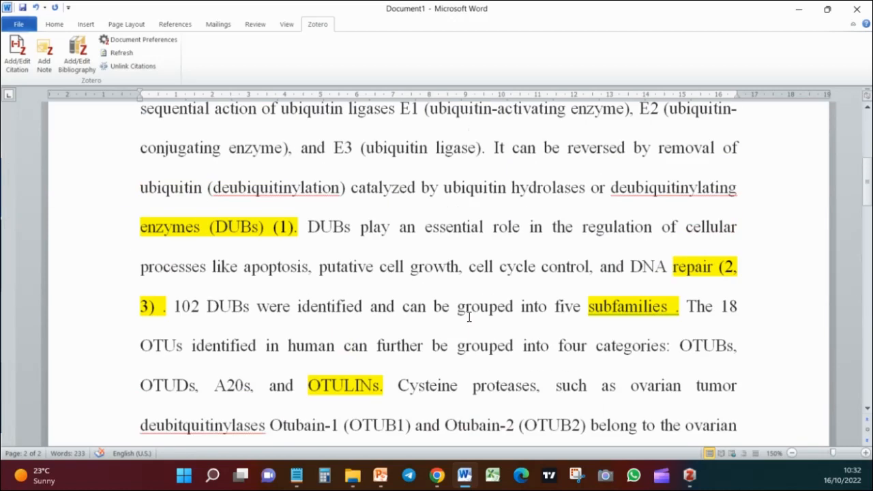
{"action": "scroll", "coordinate": [457, 318], "scroll_direction": "up", "scroll_amount": 3}
{"action": "scroll", "coordinate": [423, 297], "scroll_direction": "down", "scroll_amount": 1}
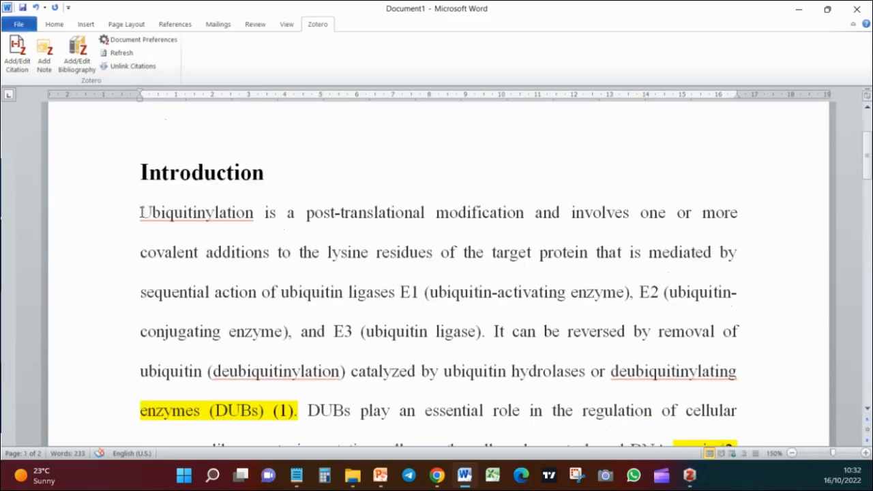
{"action": "left_click_drag", "start_coordinate": [144, 213], "coordinate": [295, 370]}
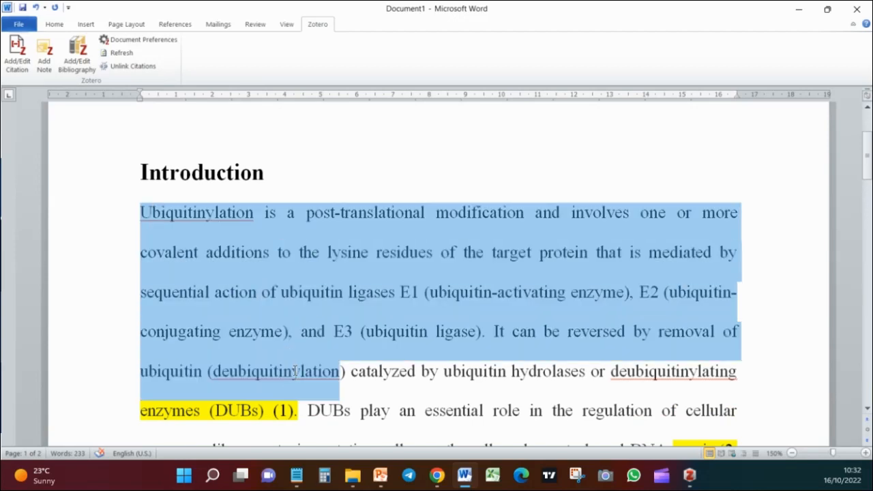
{"action": "scroll", "coordinate": [625, 365], "scroll_direction": "down", "scroll_amount": 3}
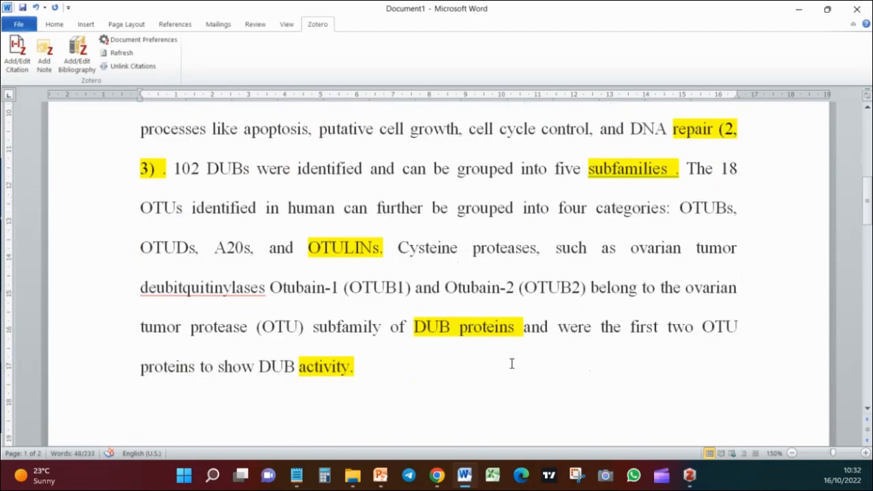
{"action": "left_click", "coordinate": [389, 367], "text": "shift"}
{"action": "scroll", "coordinate": [438, 352], "scroll_direction": "up", "scroll_amount": 2}
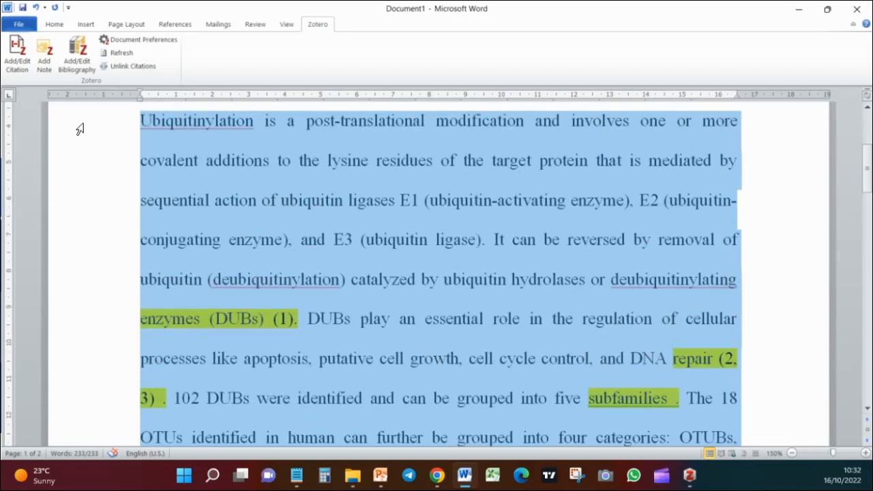
{"action": "left_click", "coordinate": [169, 40]}
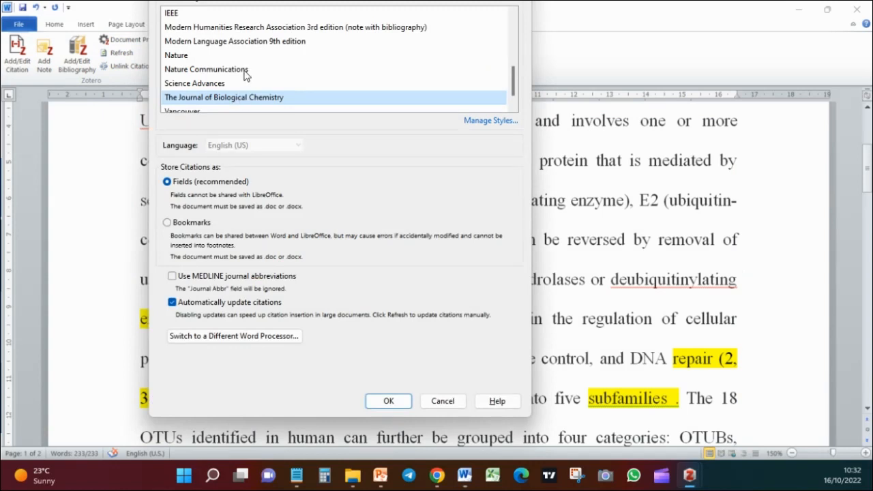
{"action": "left_click", "coordinate": [245, 70]}
{"action": "scroll", "coordinate": [263, 75], "scroll_direction": "down", "scroll_amount": 1}
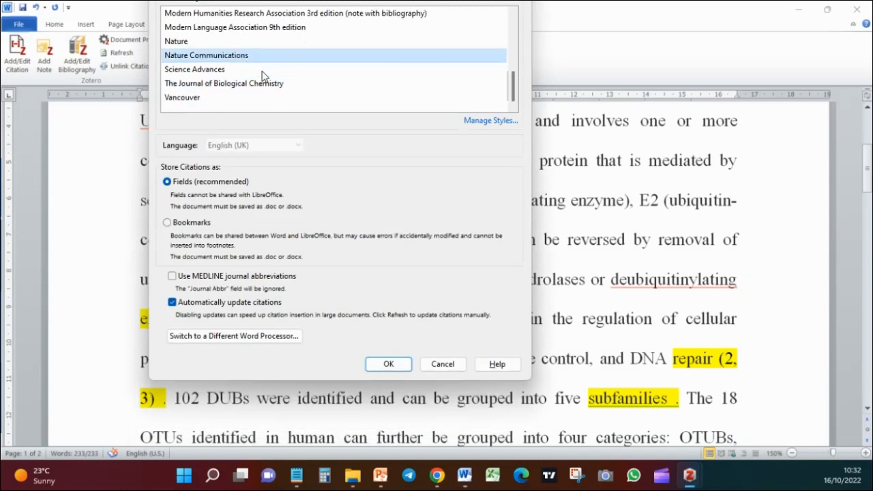
{"action": "scroll", "coordinate": [263, 75], "scroll_direction": "up", "scroll_amount": 2}
{"action": "scroll", "coordinate": [263, 75], "scroll_direction": "down", "scroll_amount": 1}
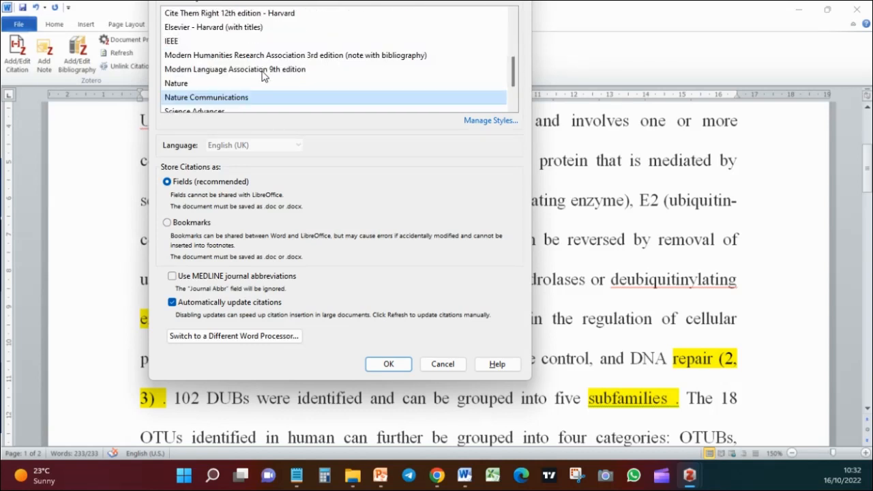
{"action": "scroll", "coordinate": [263, 75], "scroll_direction": "up", "scroll_amount": 3}
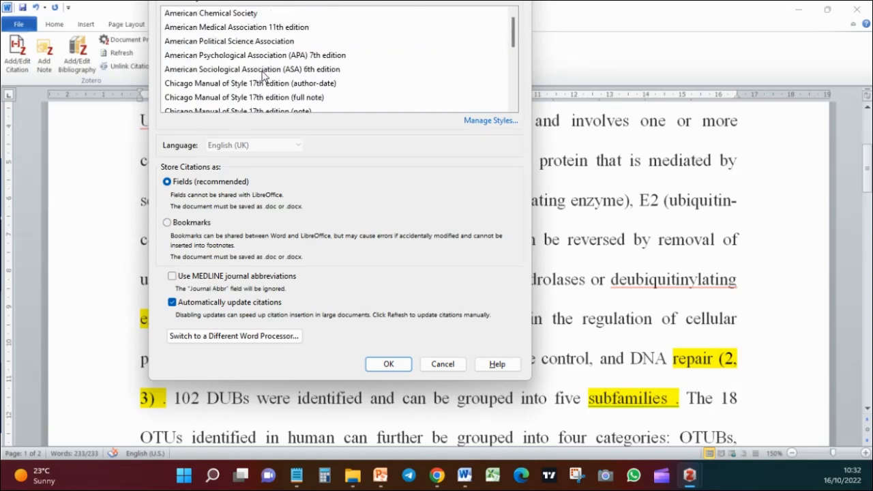
{"action": "left_click", "coordinate": [241, 13]}
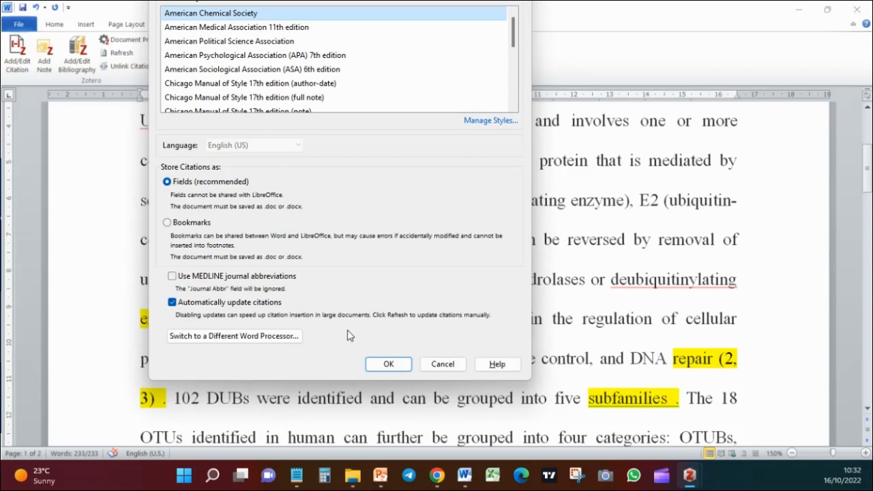
{"action": "left_click", "coordinate": [388, 363]}
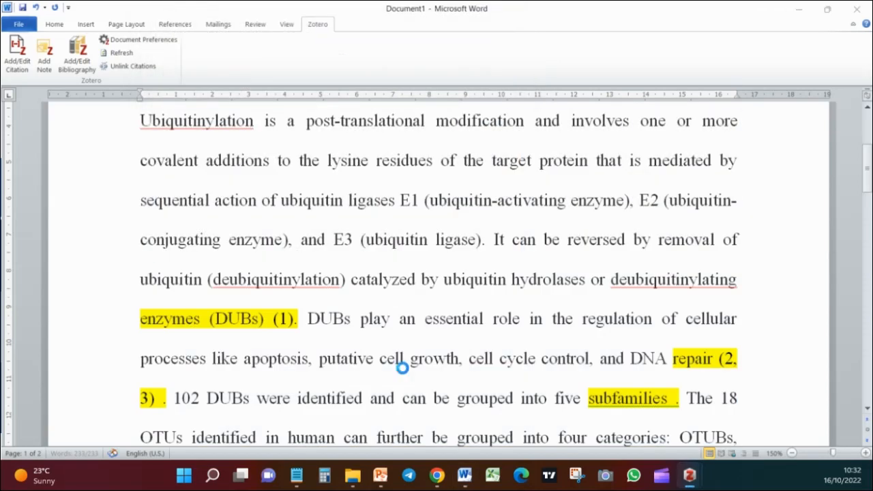
Examine the in-text citations and the reference list in the American Chemical Society style, with the whole document selected
{"action": "key", "text": "ctrl+a"}
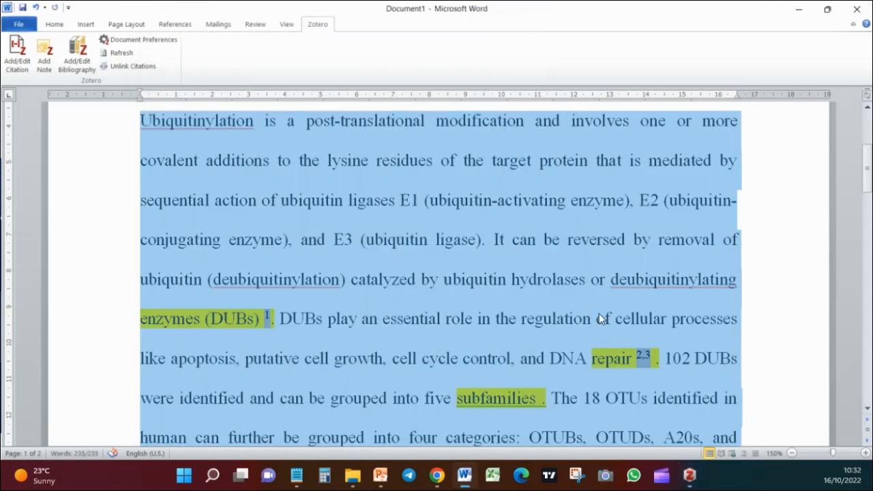
{"action": "scroll", "coordinate": [599, 319], "scroll_direction": "down", "scroll_amount": 10}
{"action": "scroll", "coordinate": [601, 314], "scroll_direction": "down", "scroll_amount": 3}
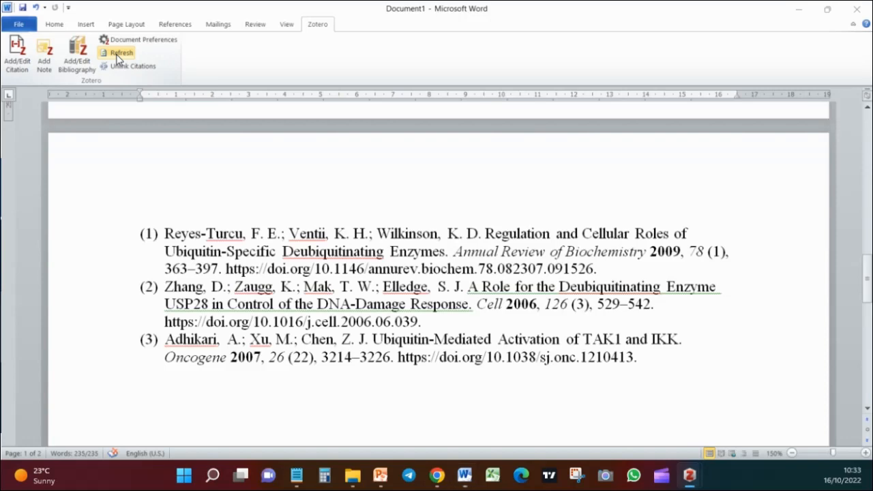
{"action": "scroll", "coordinate": [584, 288], "scroll_direction": "up", "scroll_amount": 8}
{"action": "scroll", "coordinate": [585, 288], "scroll_direction": "up", "scroll_amount": 4}
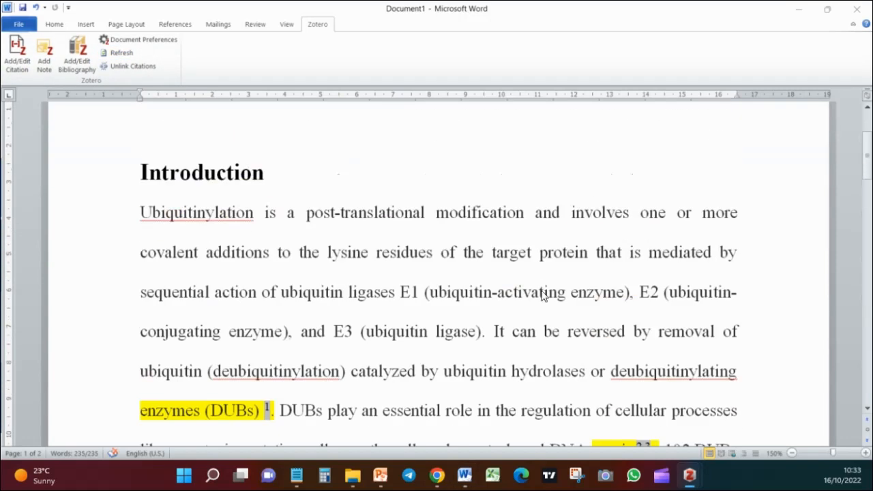
{"action": "scroll", "coordinate": [545, 295], "scroll_direction": "down", "scroll_amount": 2}
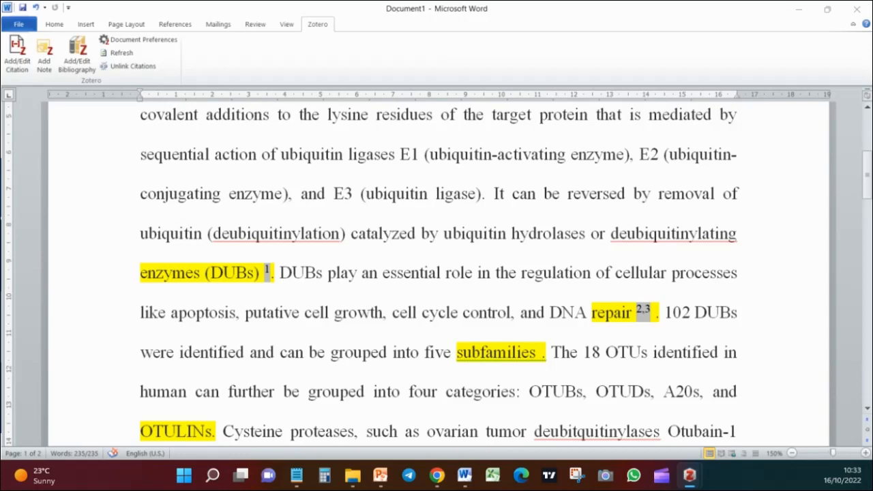
{"action": "key", "text": "ctrl+a"}
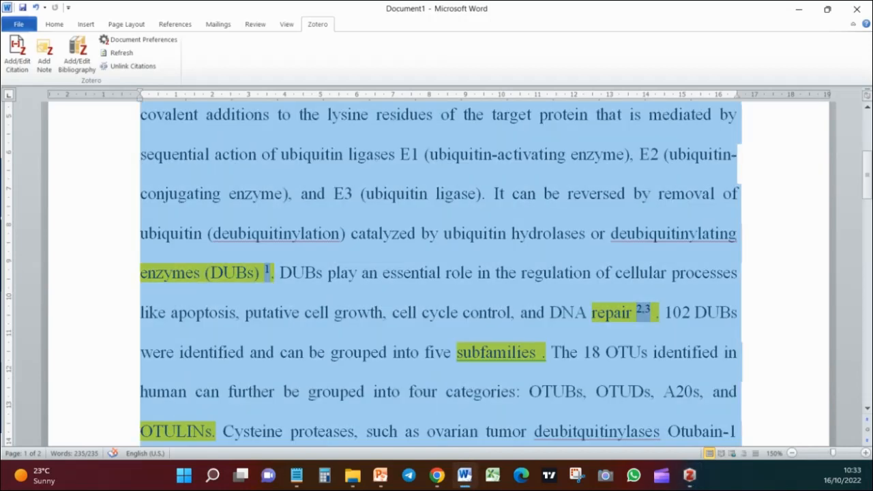